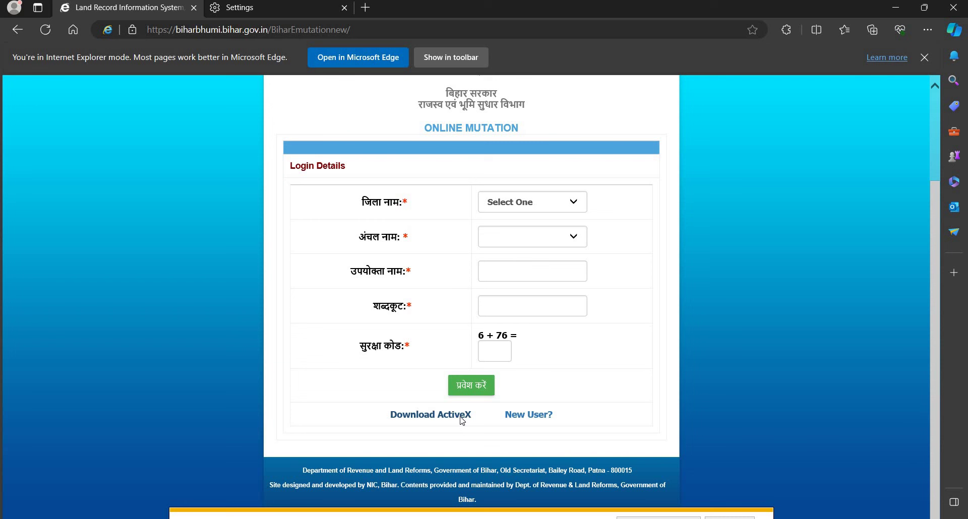
Step: Download the ActiveX package XADES.rar from the Online Mutation login page, open it in WinRAR and show its XADES folder
click(462, 420)
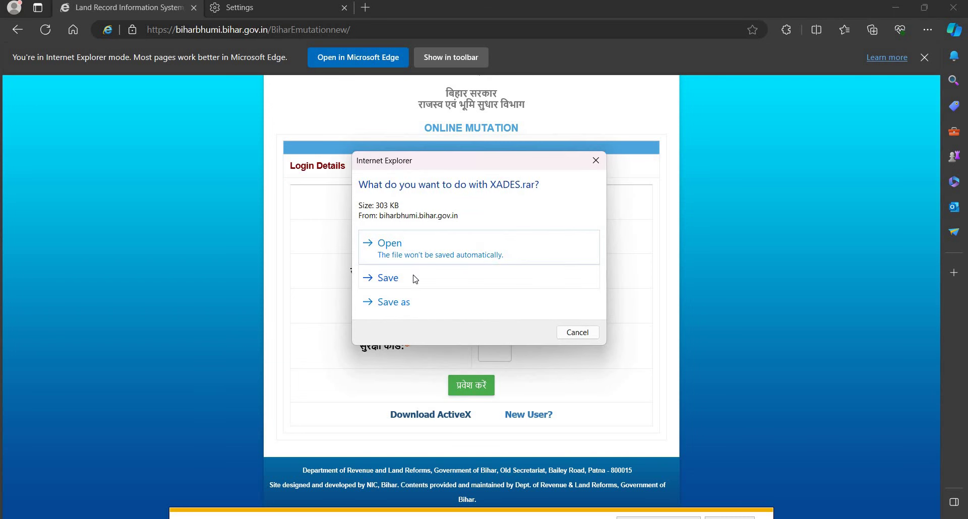
click(478, 277)
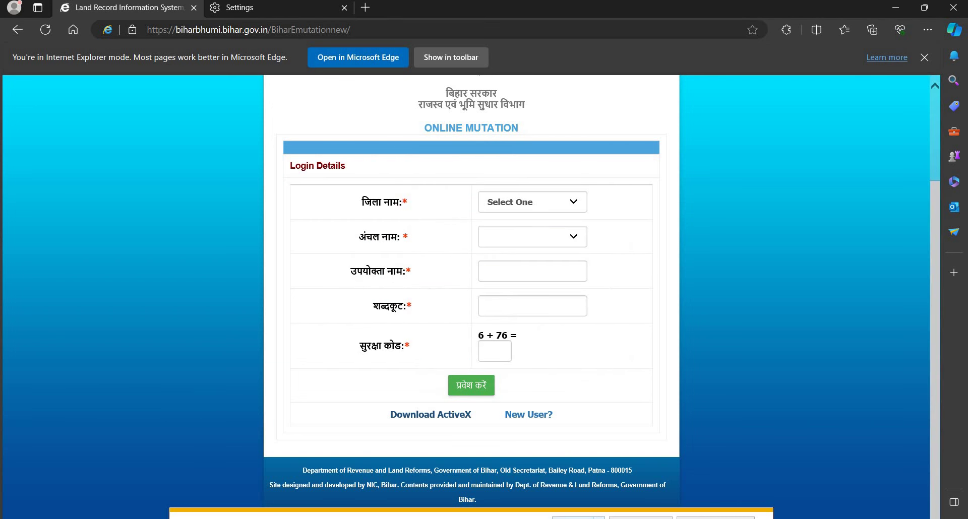
click(572, 518)
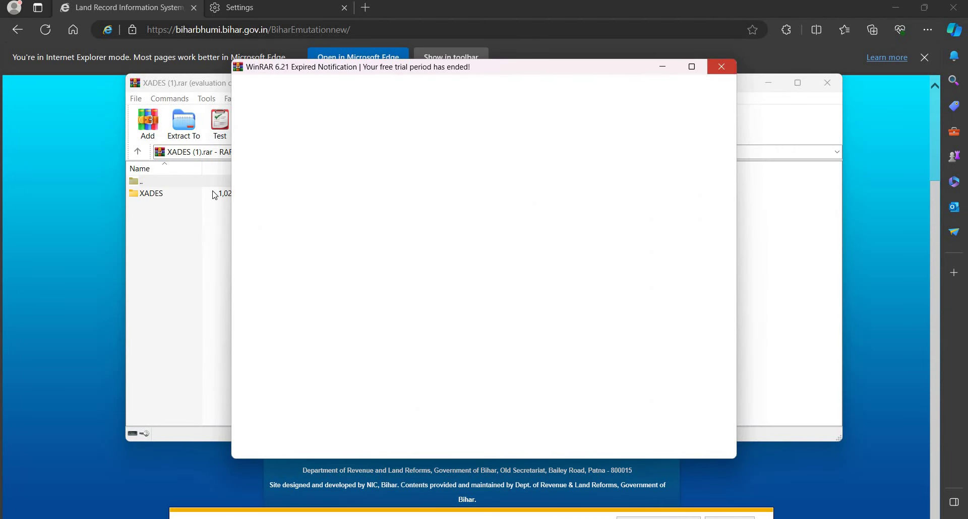
click(722, 68)
double_click(164, 193)
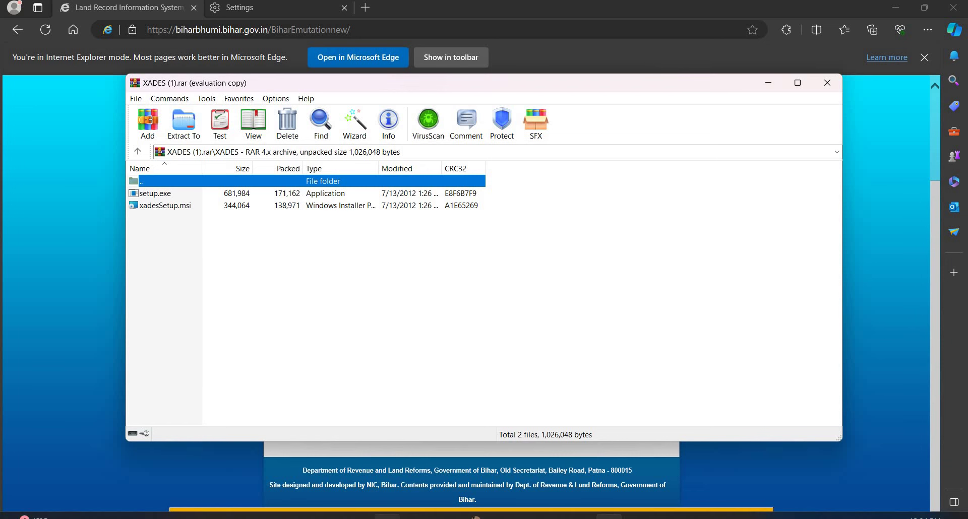
Step: Open the Windows features settings, expand .NET Framework 3.5 (includes .NET 2.0 and 3.0) and apply it as turned on
click(387, 517)
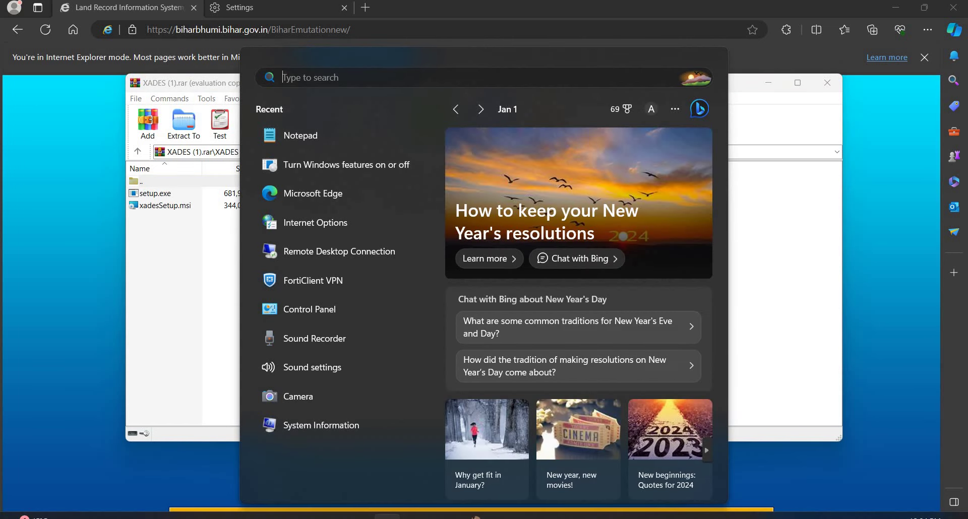
text(wi)
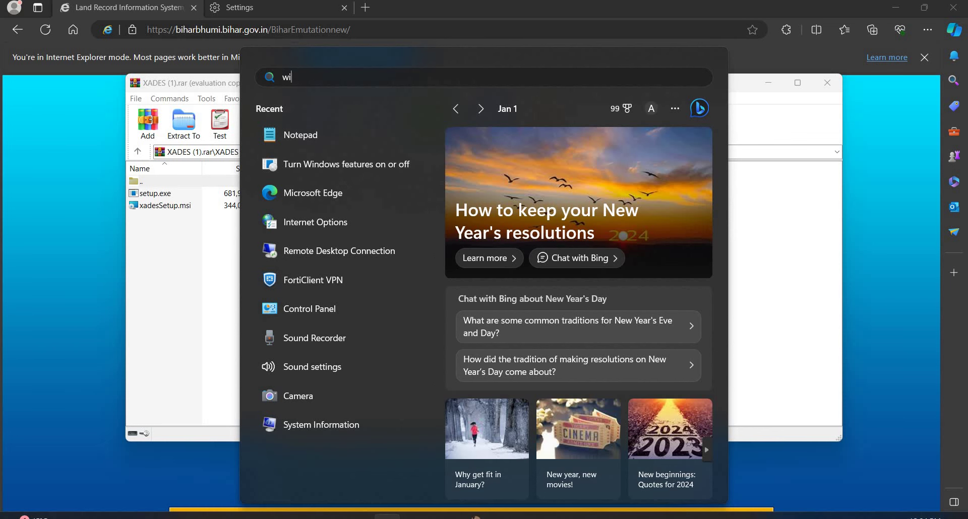
text(ndow)
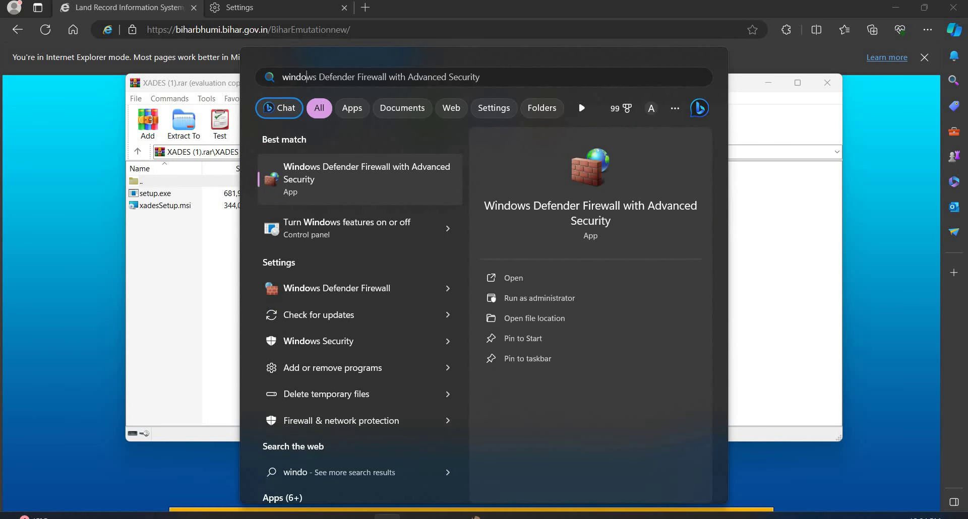
click(380, 232)
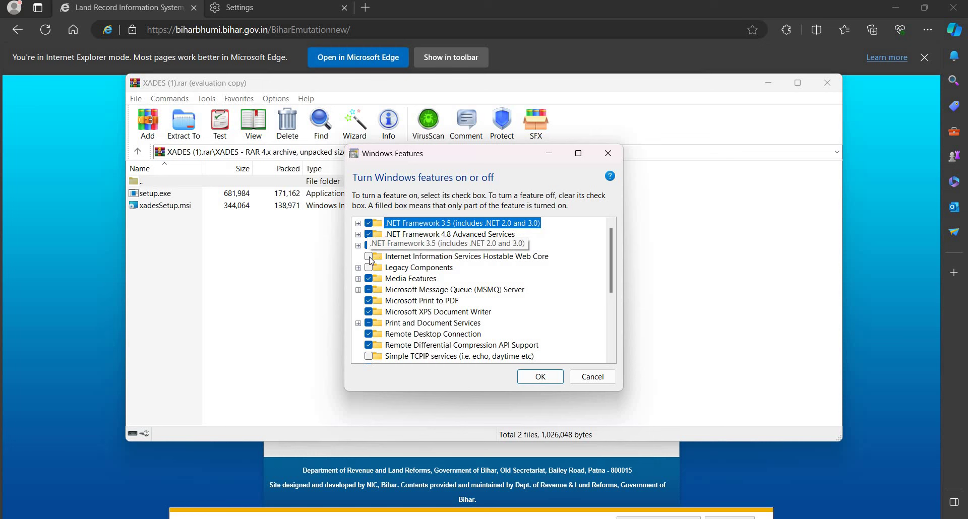
click(359, 223)
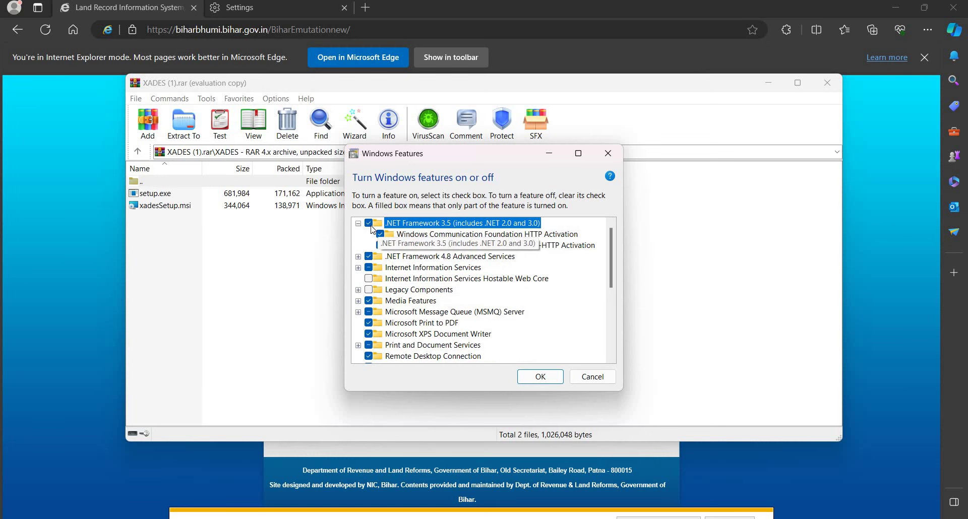
click(370, 225)
click(569, 322)
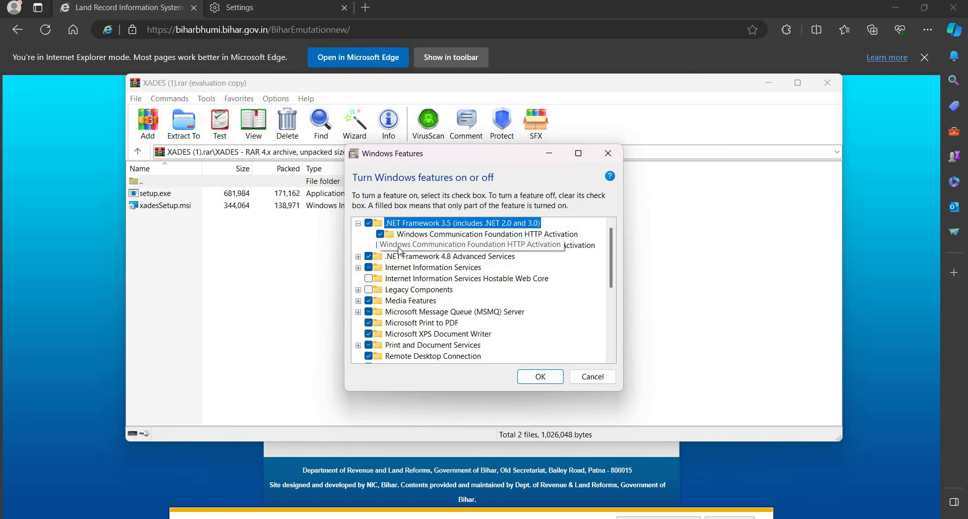
click(540, 377)
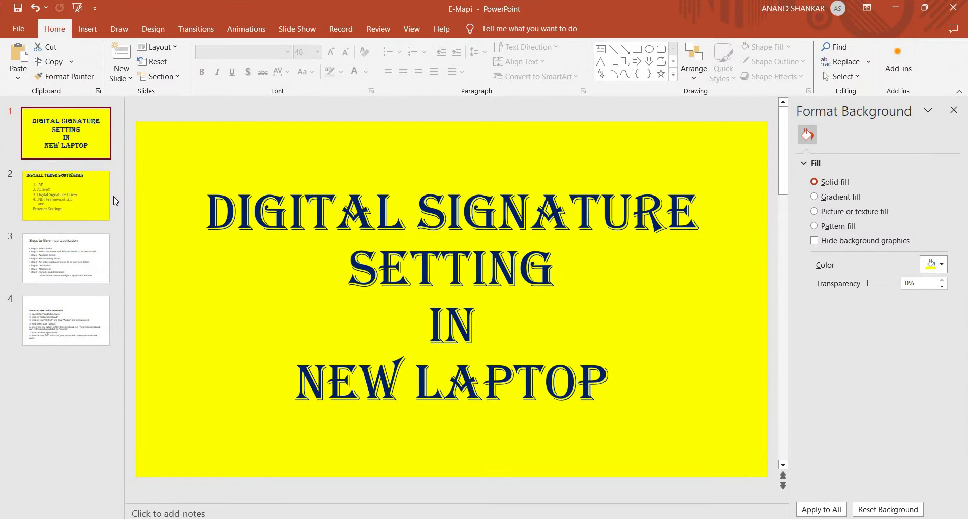
Step: Review the required software list on slide 2 in PowerPoint and return to the Online Mutation login page in Edge
scroll(416, 279, down, 1)
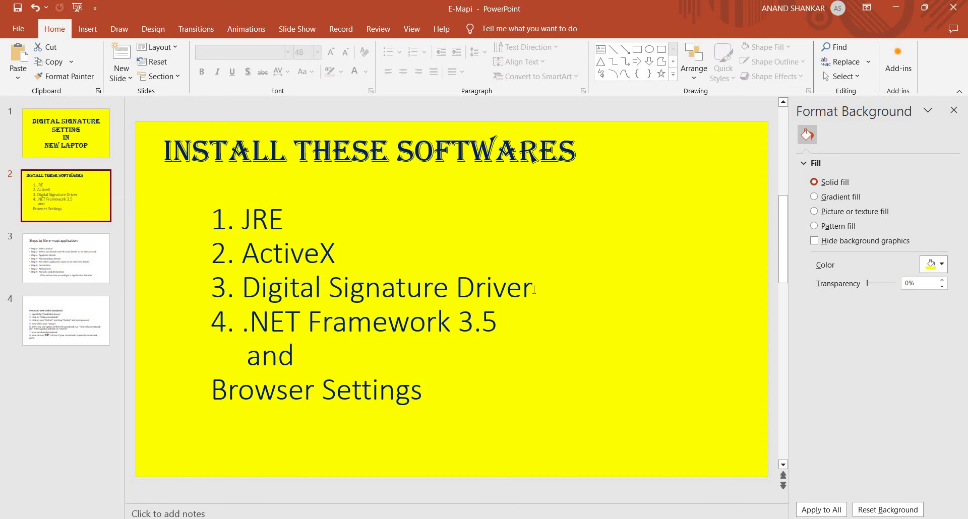
triple_click(256, 300)
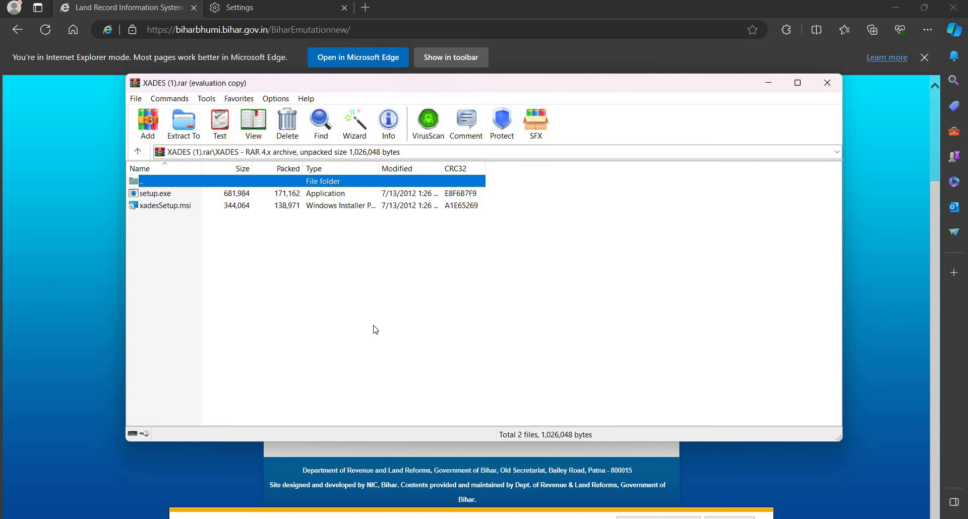
key(super+e)
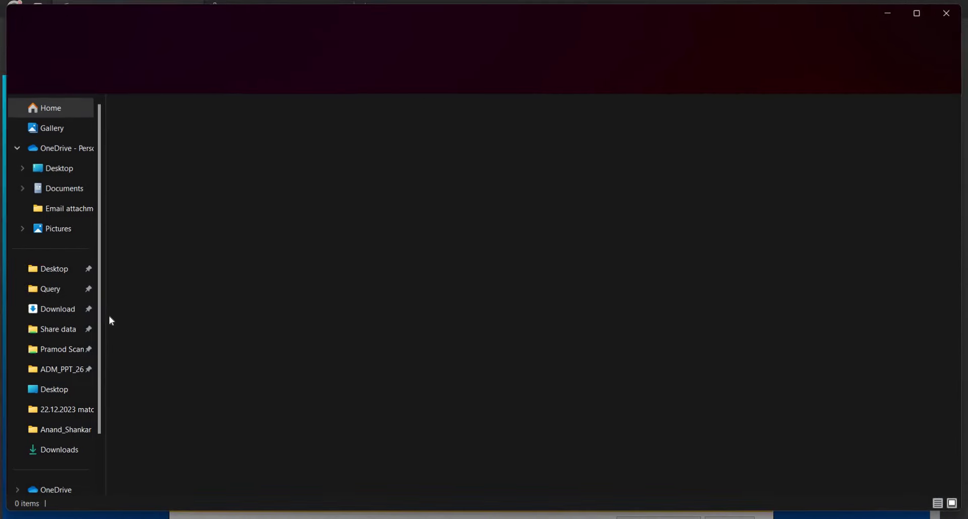
click(889, 16)
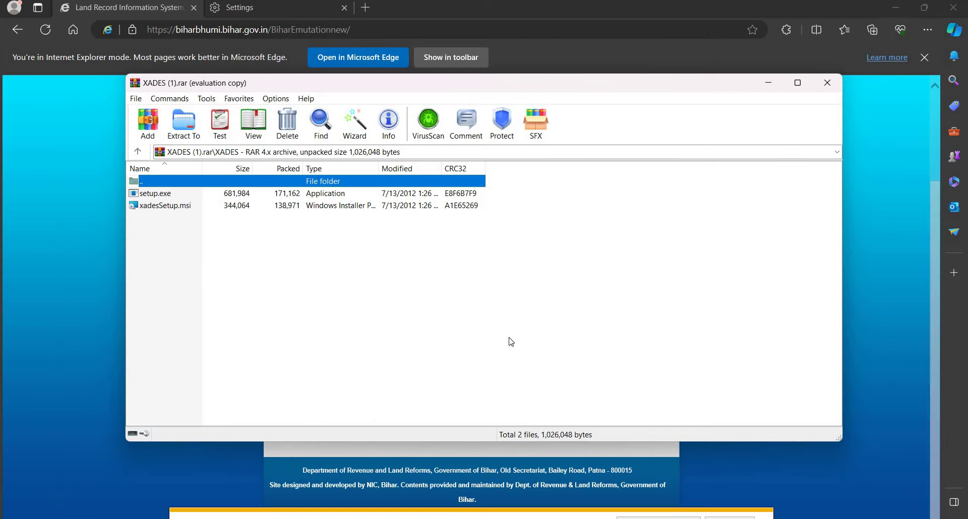
click(890, 351)
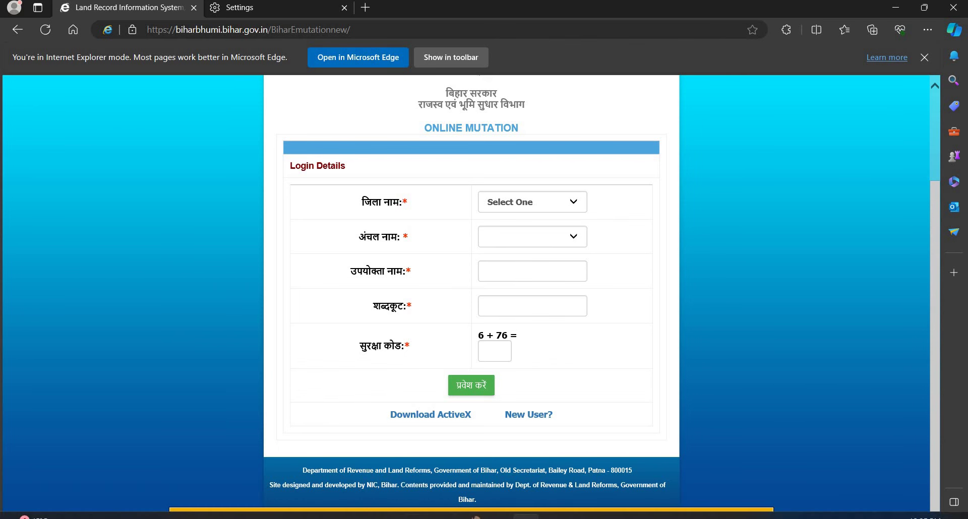
Step: Open a new maximized Microsoft Edge window and load biharbhumi.bihar.gov.in/BiharEmutationnew/
click(387, 517)
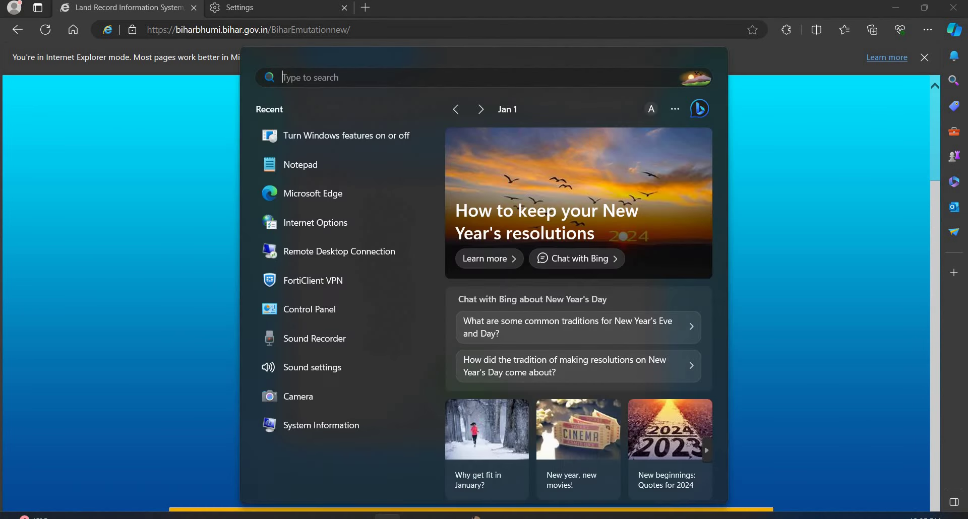
text(edge)
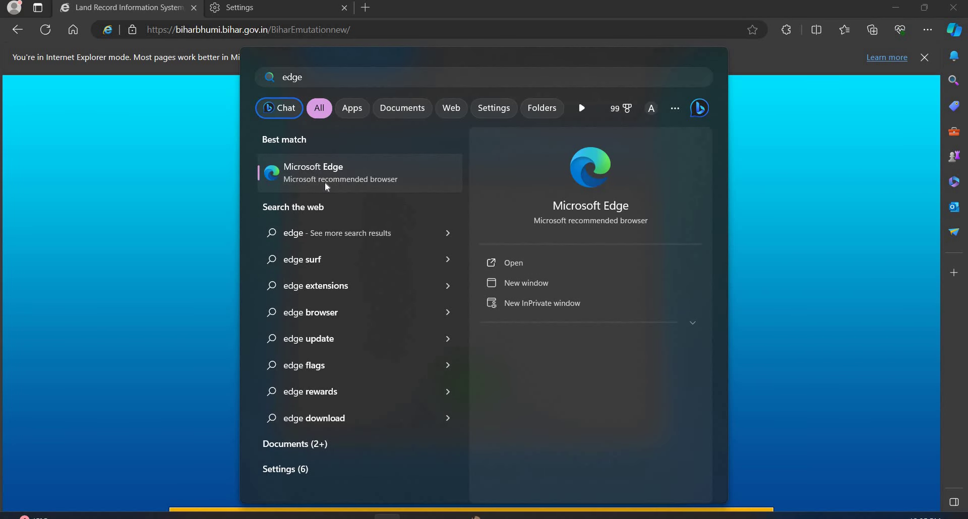
click(327, 187)
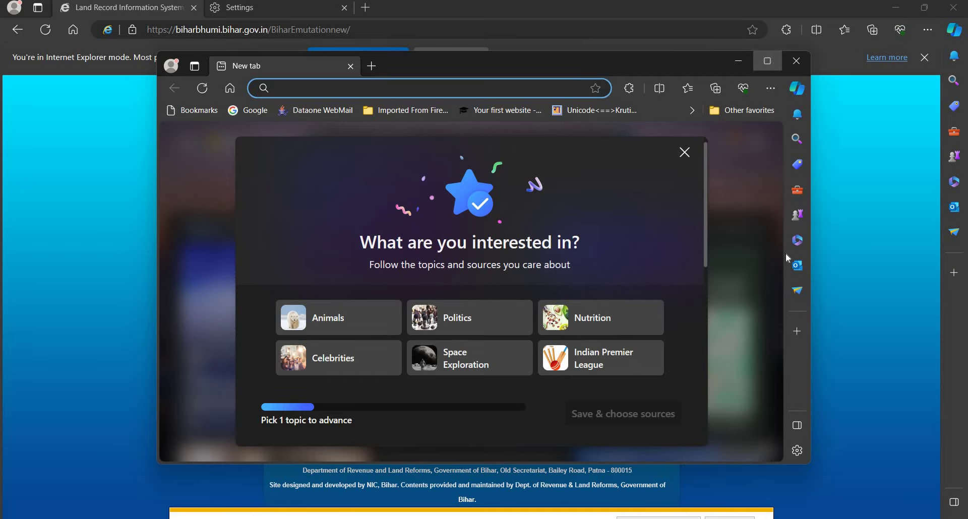
click(768, 63)
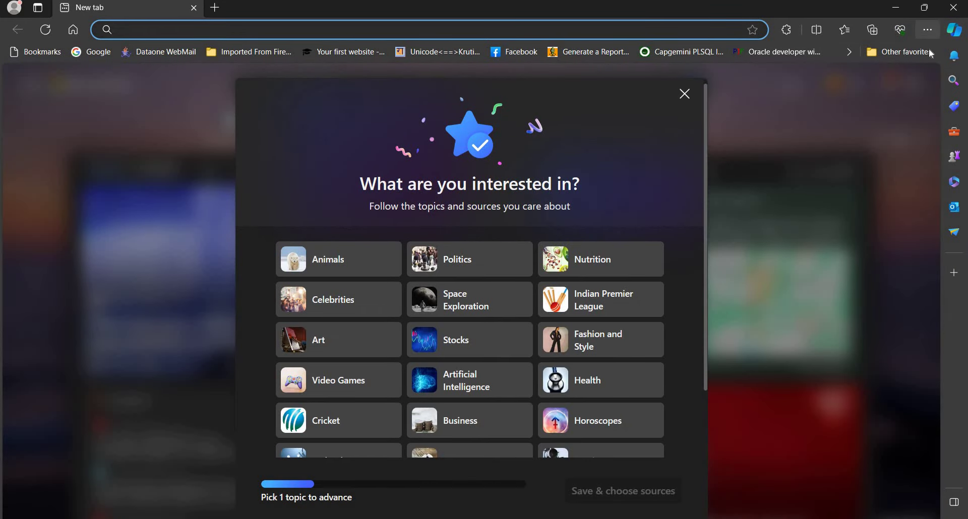
click(930, 30)
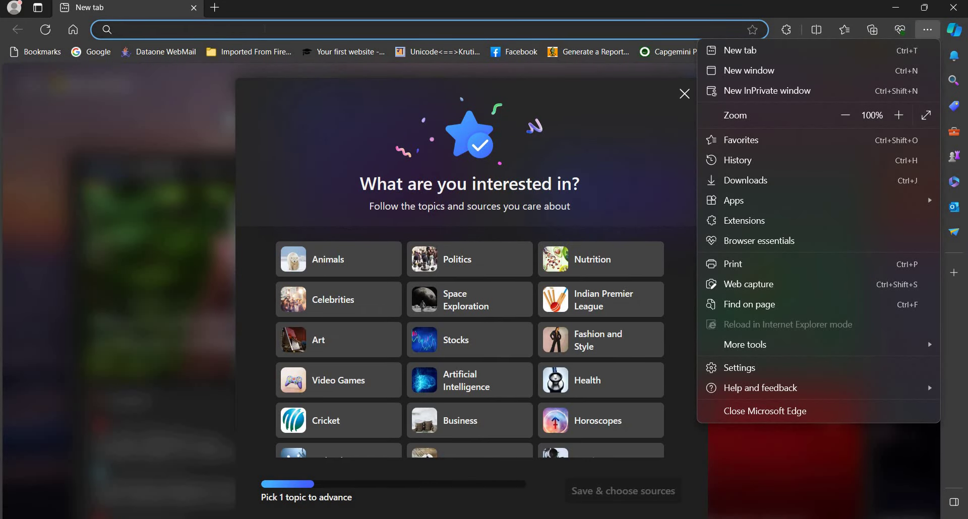
click(270, 34)
click(266, 31)
text(biharbhumi.bihar.gov.in/BiharEmutationnew/)
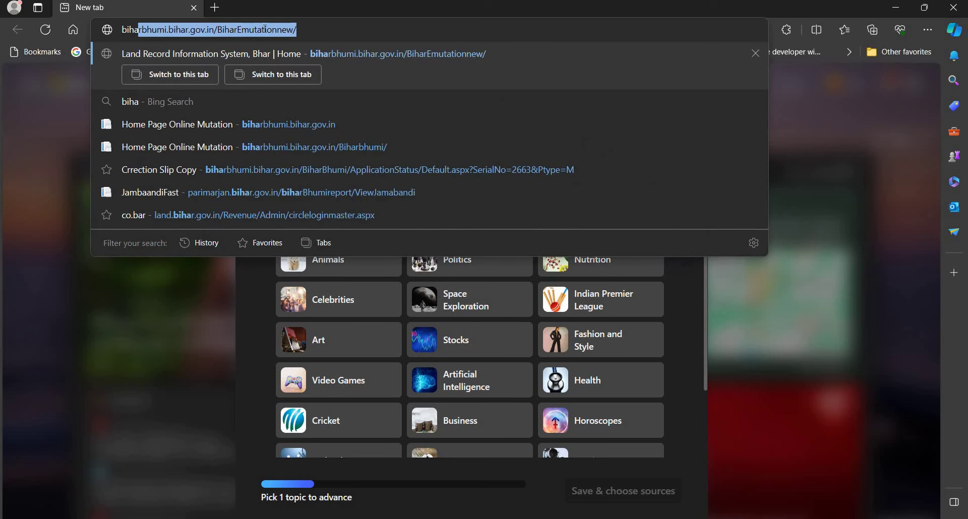
key(Return)
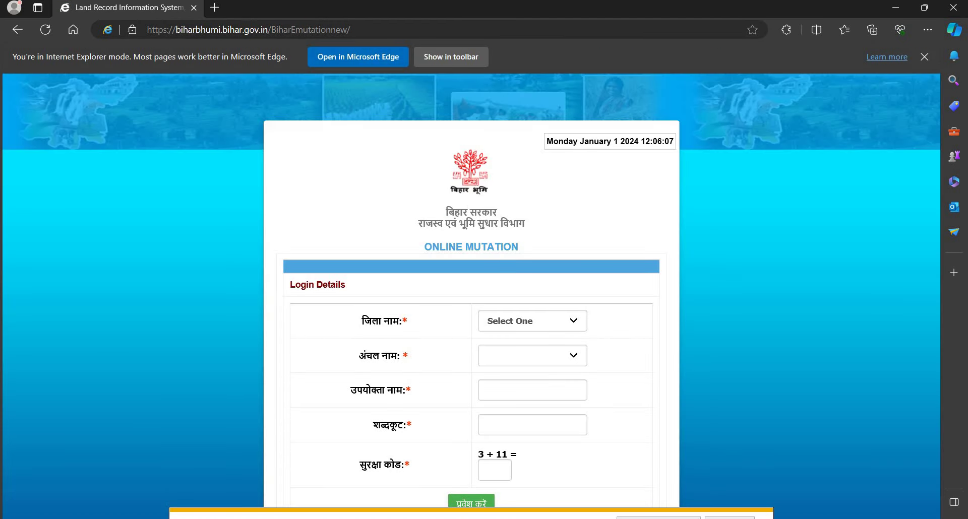
Step: Copy the Online Mutation page's URL and add it to the Internet Explorer mode pages in Edge's default browser settings
click(128, 35)
key(ctrl+c)
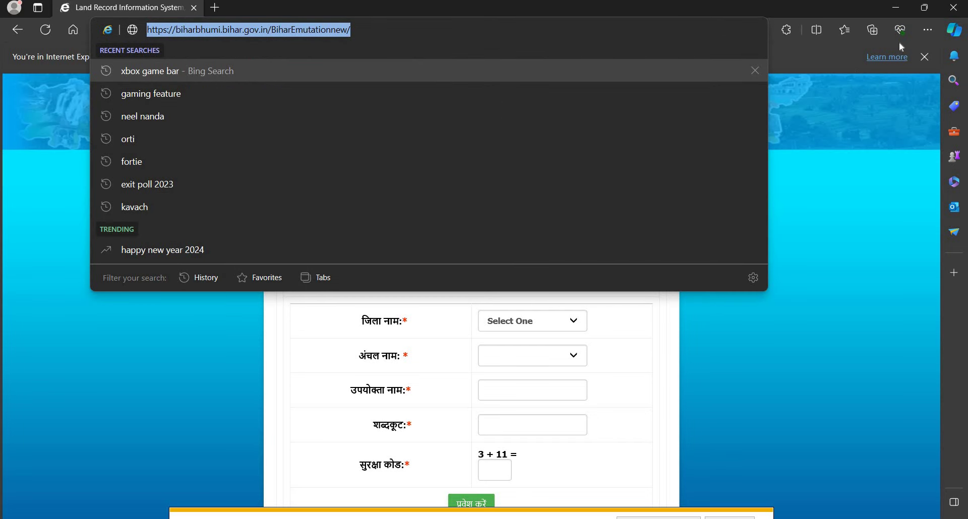
click(928, 29)
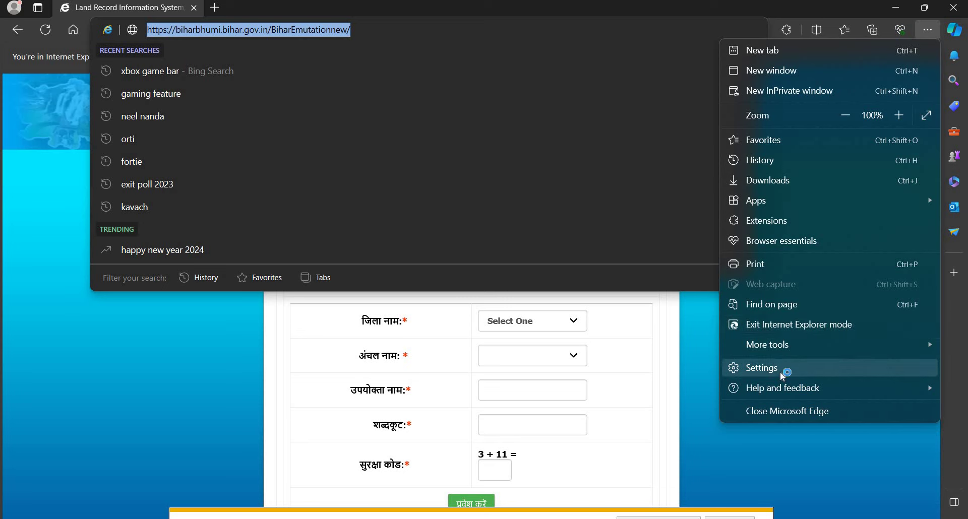
click(781, 372)
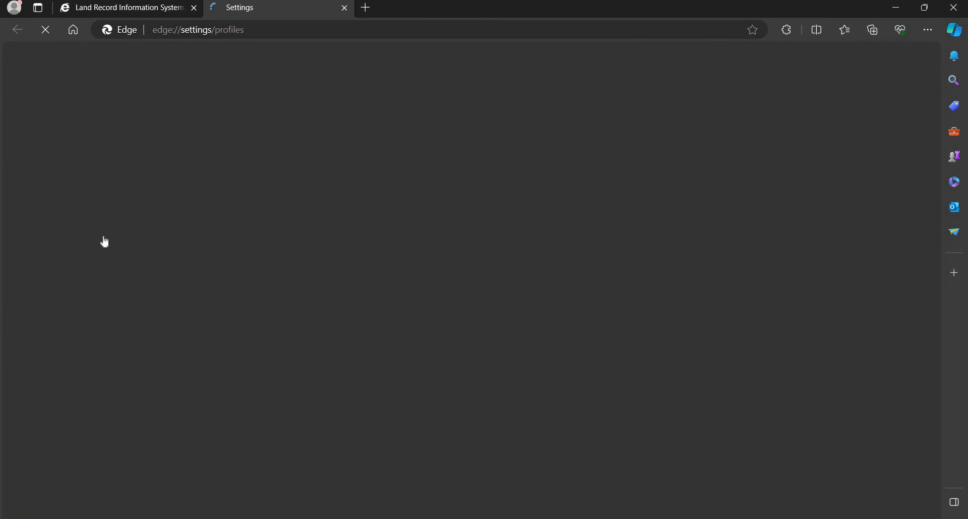
click(98, 278)
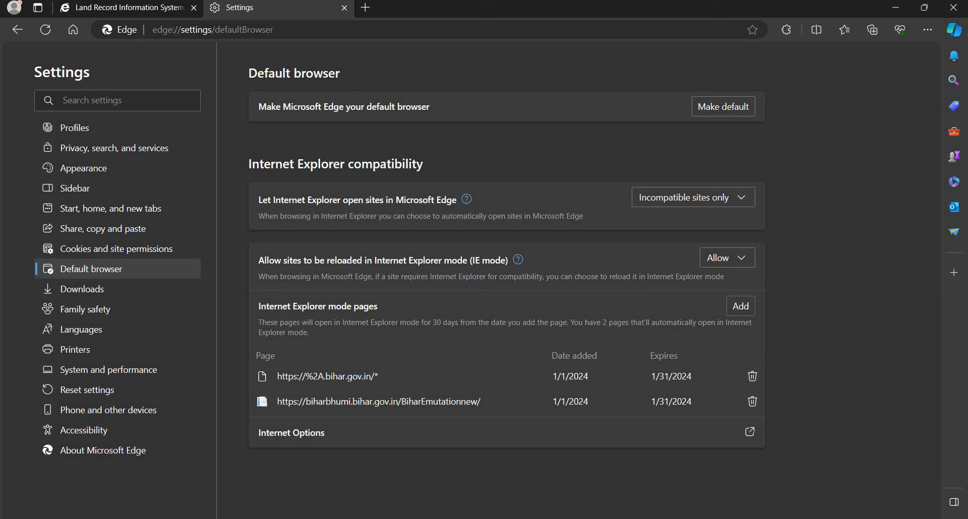
click(739, 306)
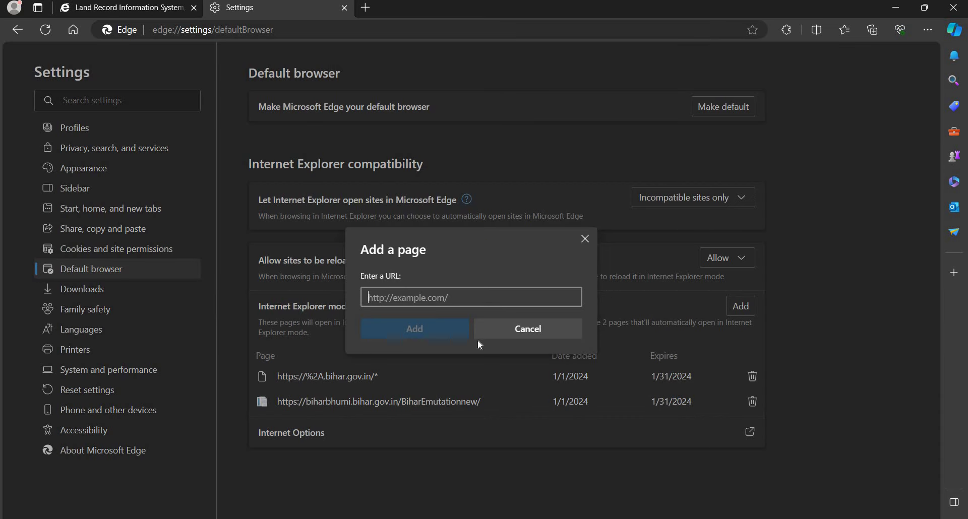
key(ctrl+v)
click(444, 331)
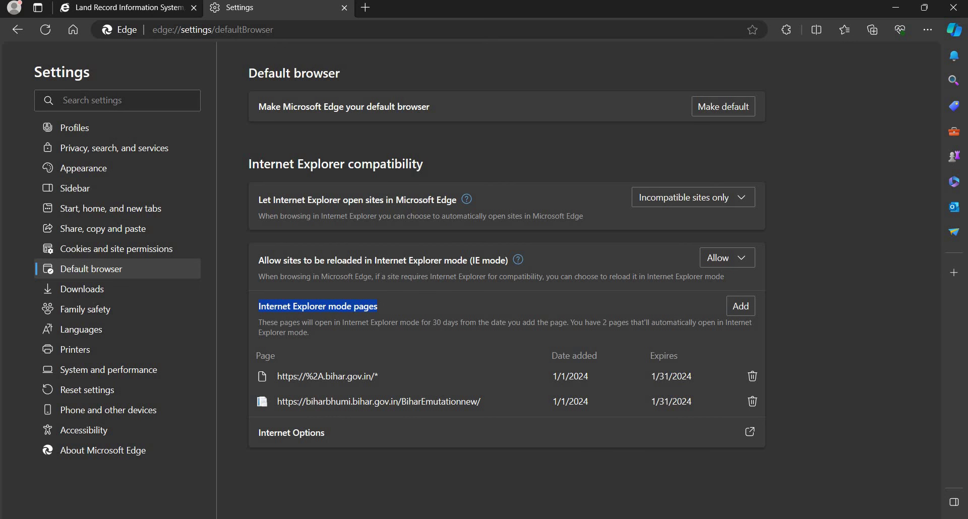
Step: Exit and reload the Online Mutation page in Internet Explorer mode, dismiss the mode notice and return to the default browser settings
mouse_move(670, 382)
click(169, 13)
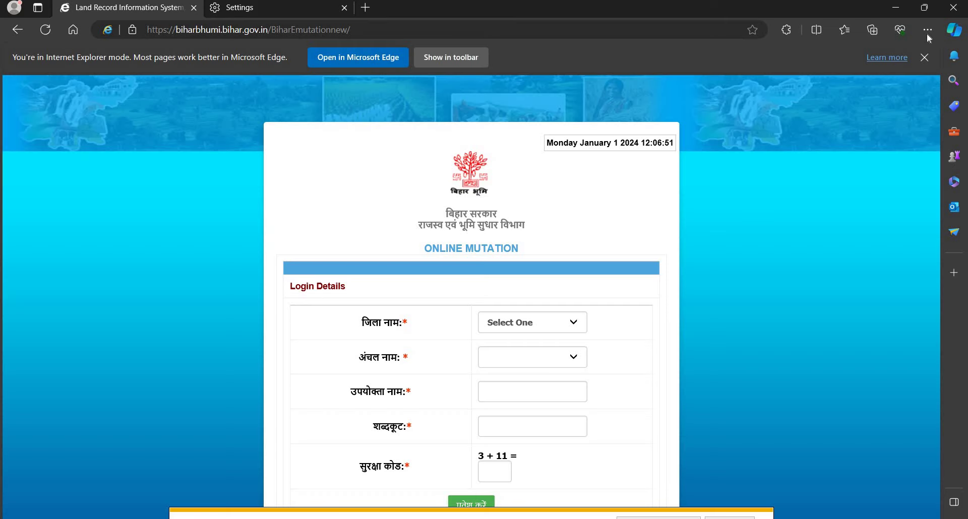
click(928, 28)
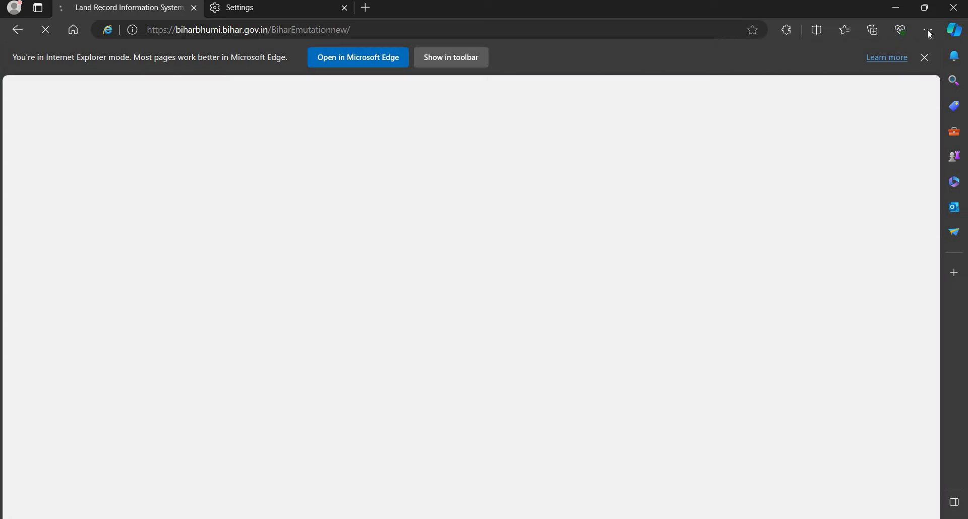
click(927, 28)
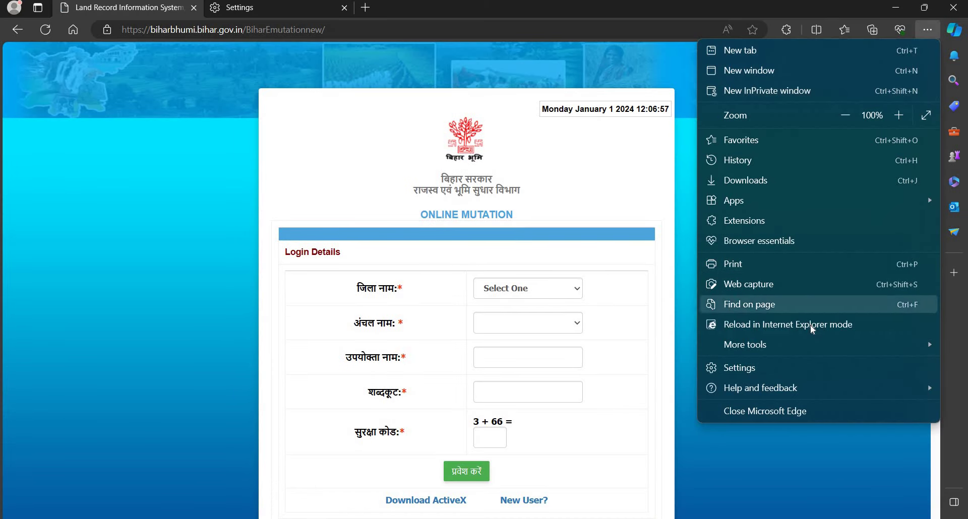
click(813, 327)
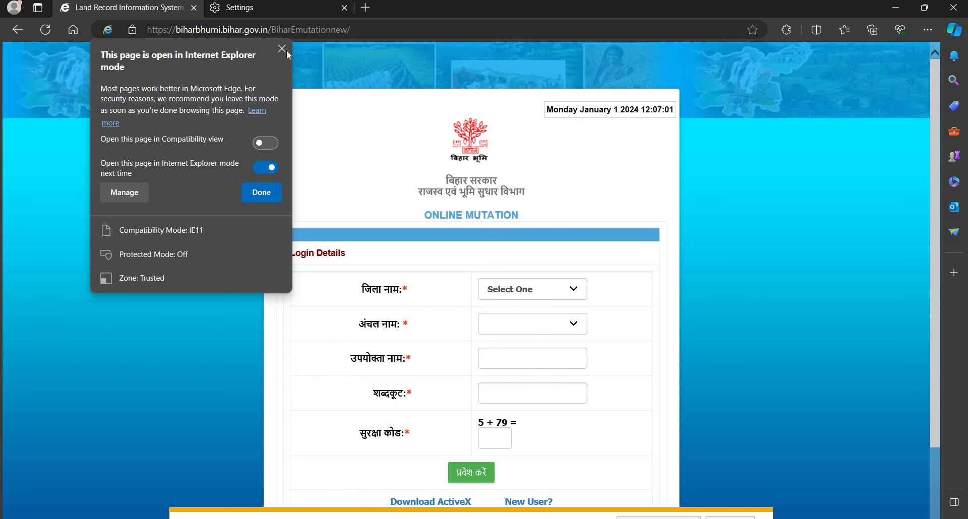
click(285, 50)
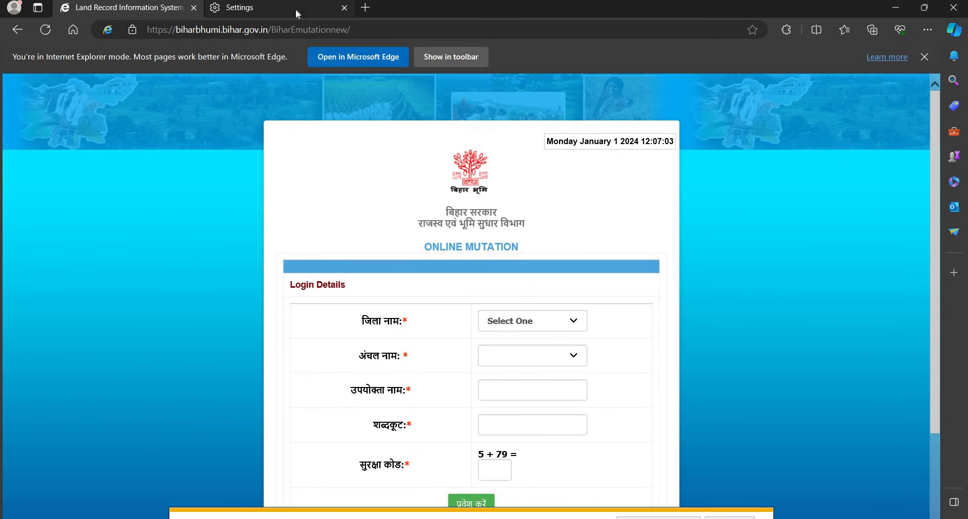
click(295, 8)
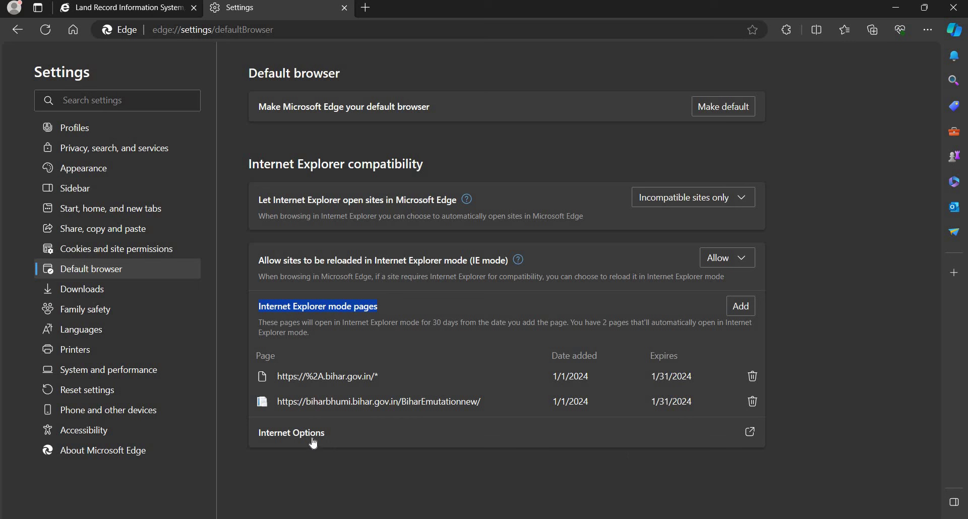
Step: Open Internet Options from the default browser settings and show the website list for the Trusted sites security zone
click(750, 434)
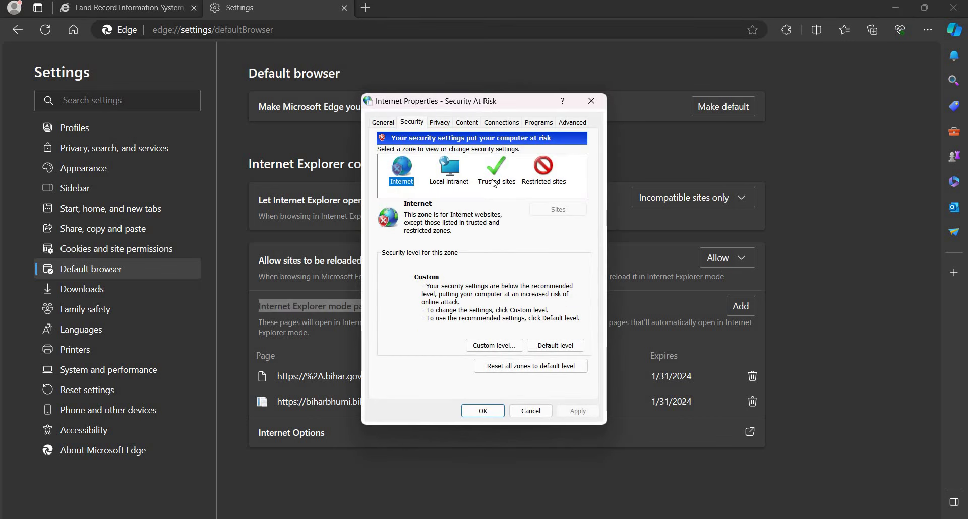
click(498, 172)
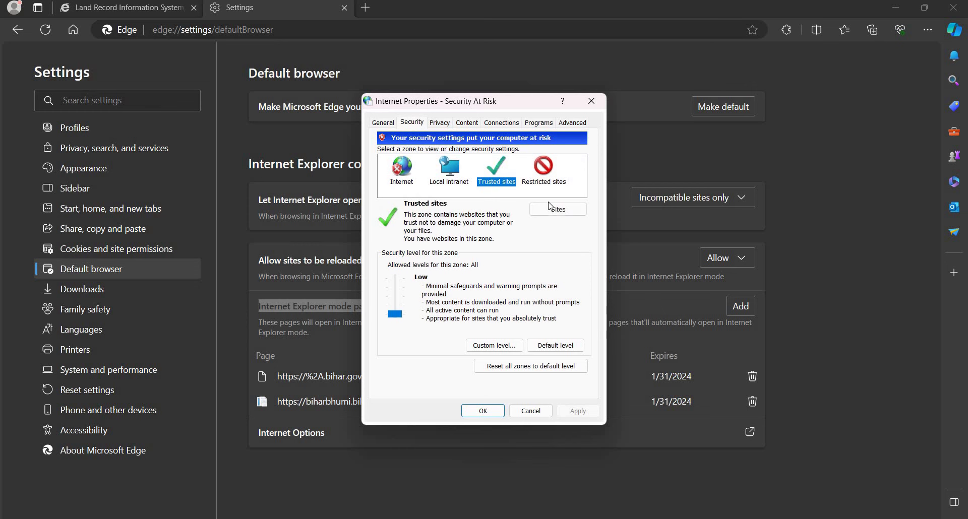
click(558, 210)
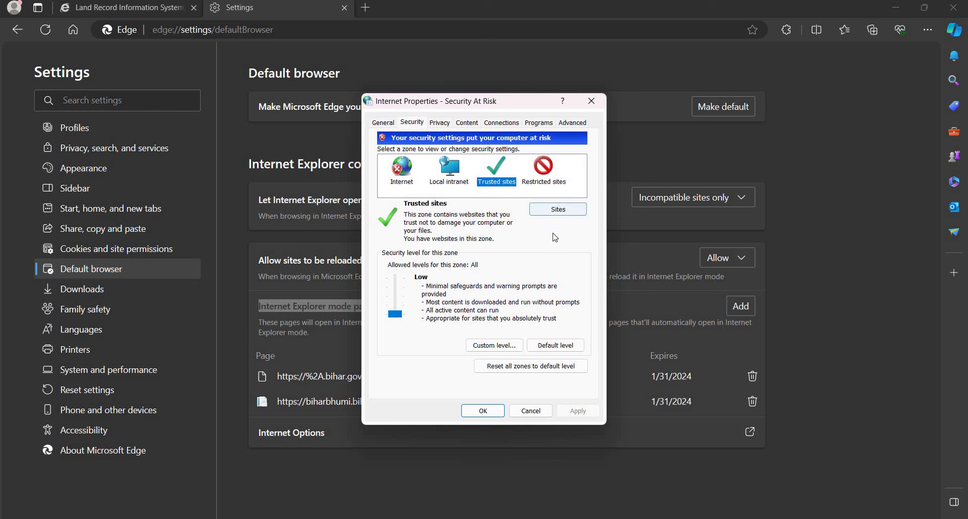
click(560, 212)
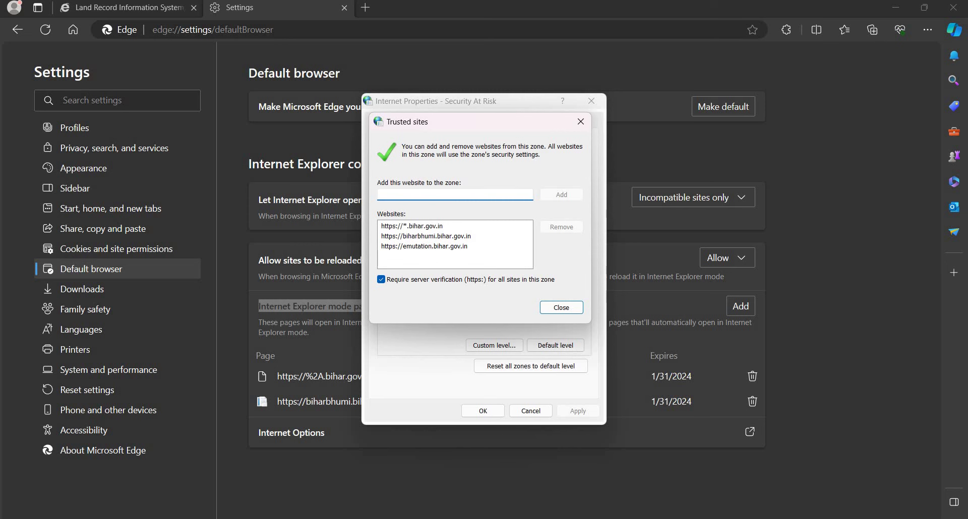
click(145, 10)
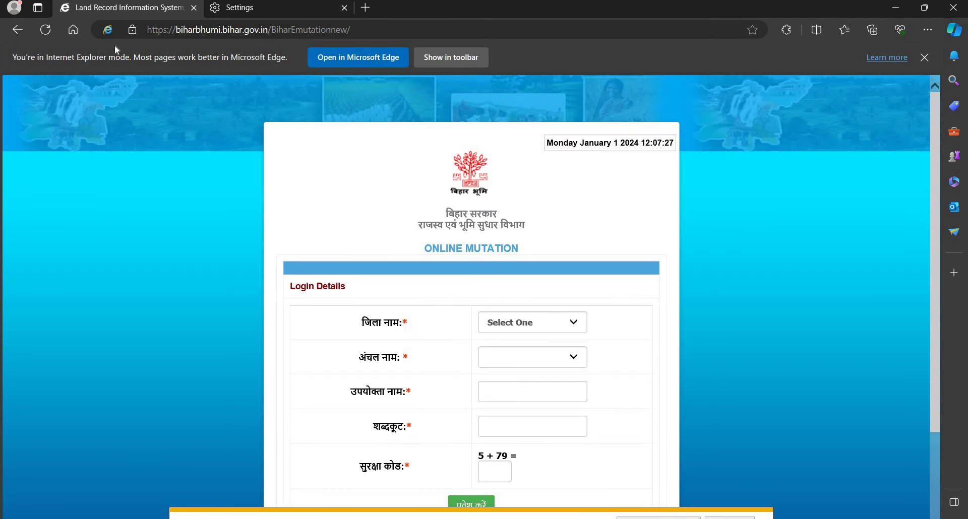
drag(272, 30, 147, 29)
key(ctrl+c)
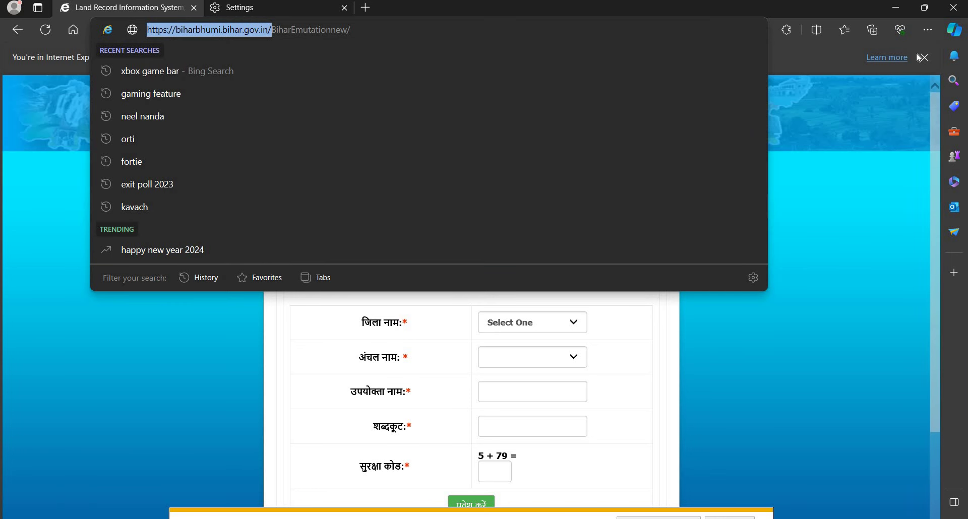
click(928, 33)
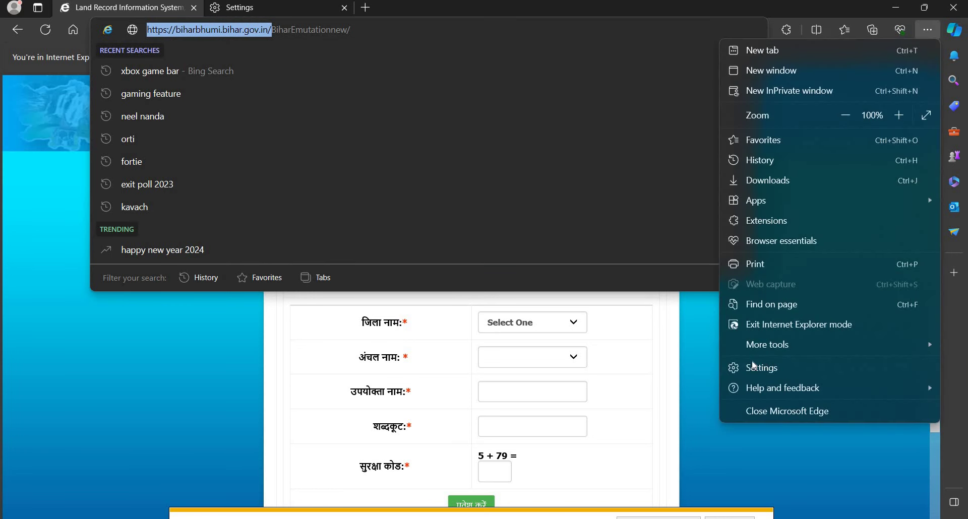
click(285, 8)
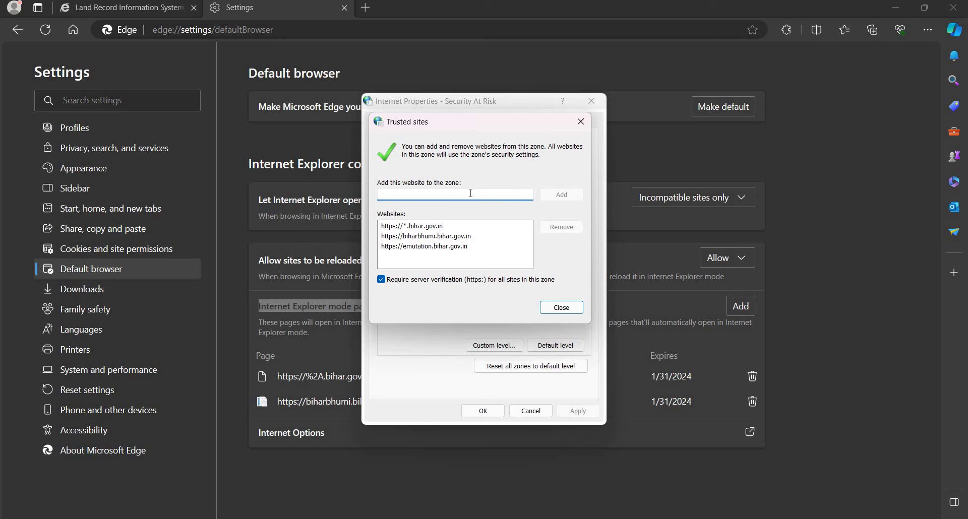
key(ctrl+v)
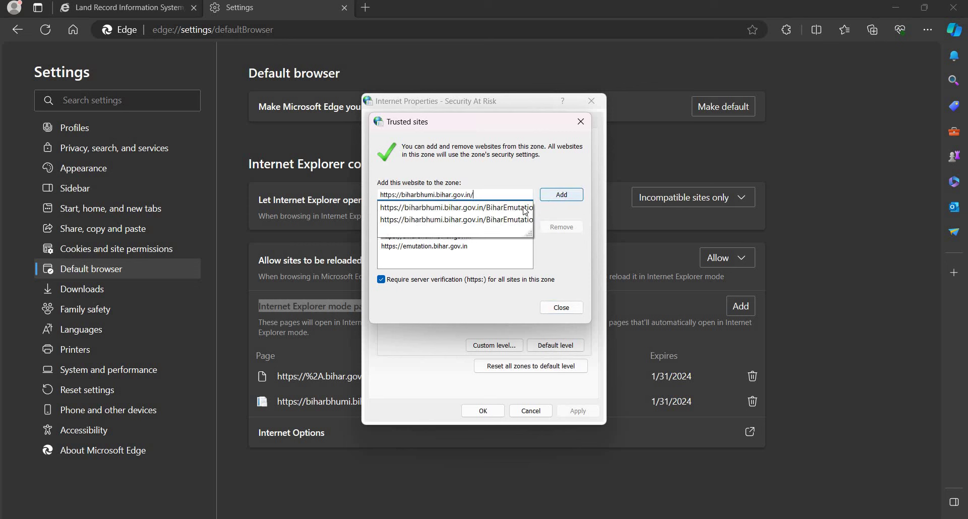
click(565, 199)
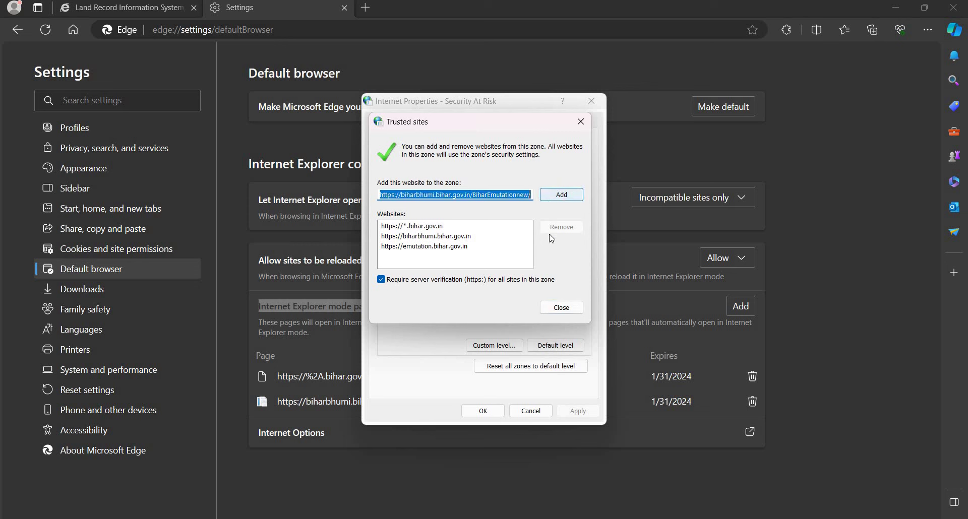
key(Return)
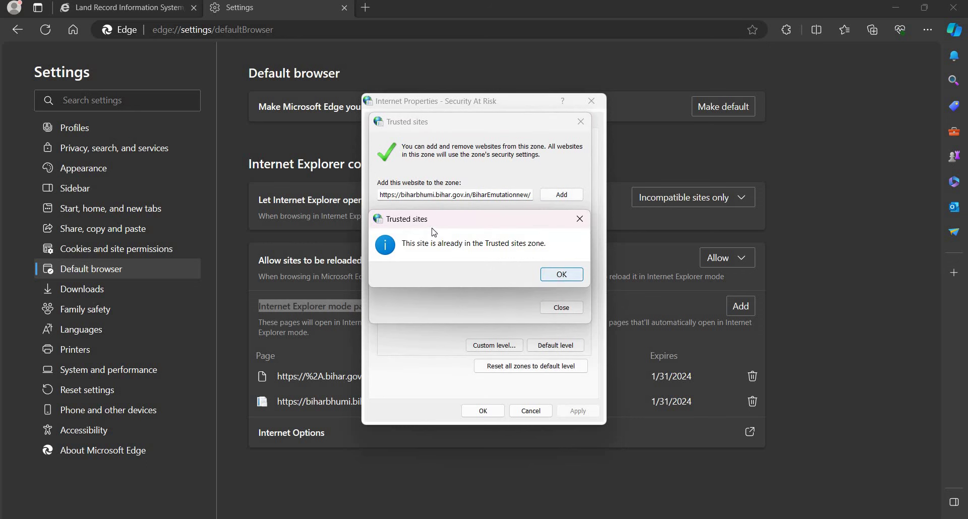
key(Return)
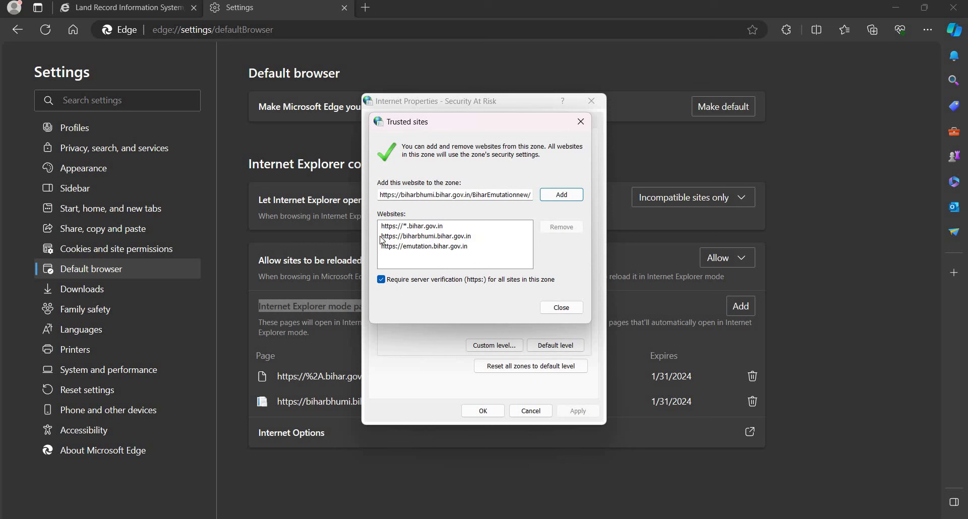
click(561, 308)
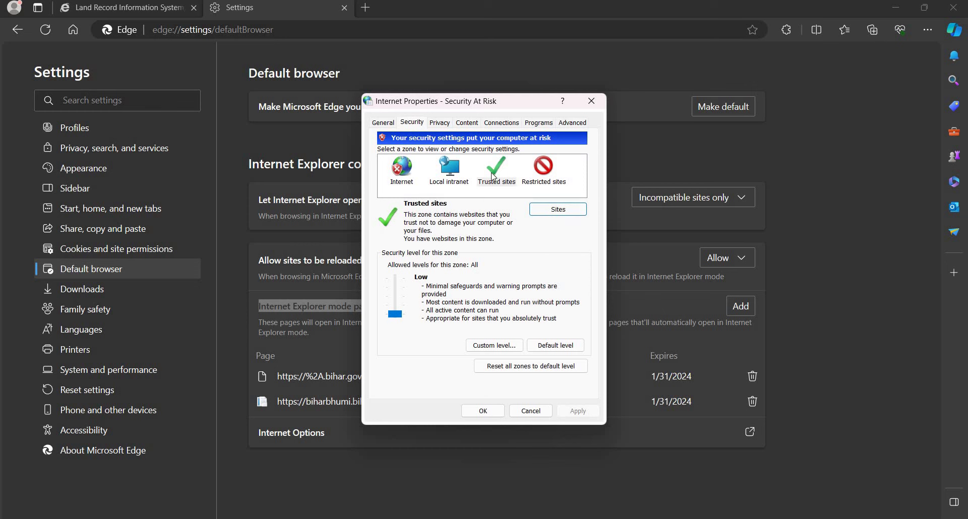
Step: Review the Internet zone's custom security settings, including its ActiveX options, and choose Medium as the level to reset to
click(401, 172)
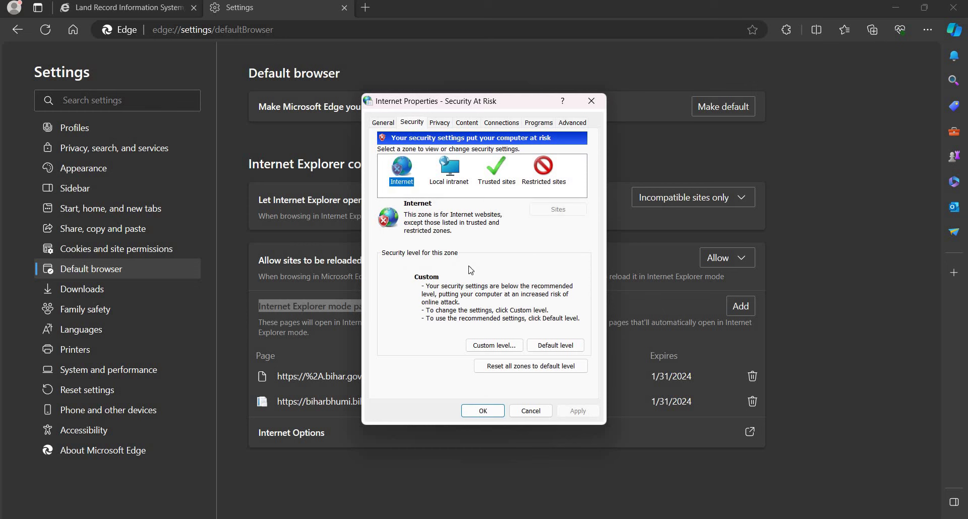
click(494, 346)
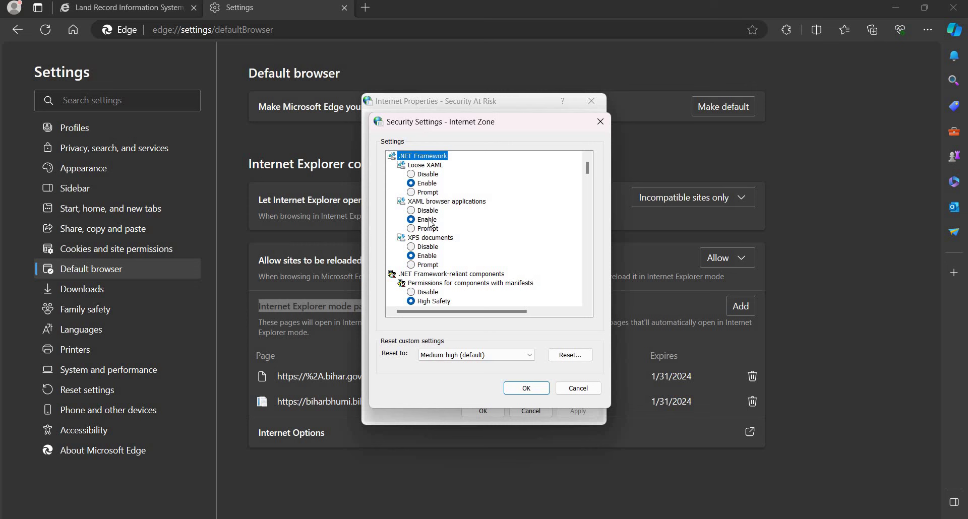
scroll(430, 224, down, 4)
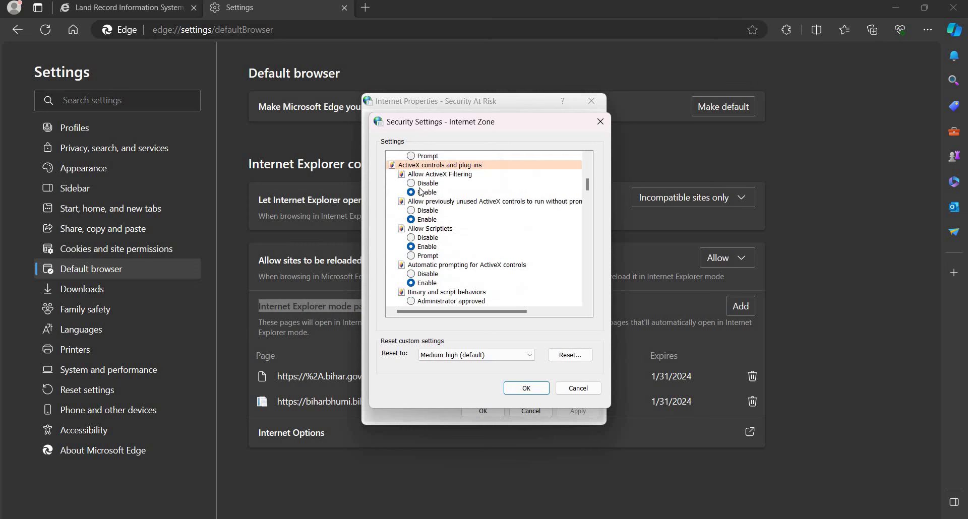
scroll(426, 208, down, 6)
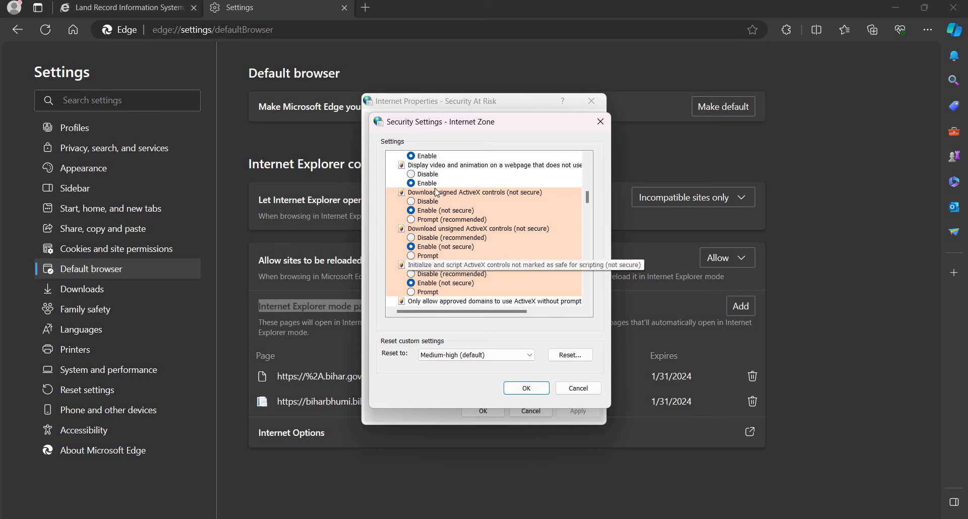
scroll(436, 248, down, 2)
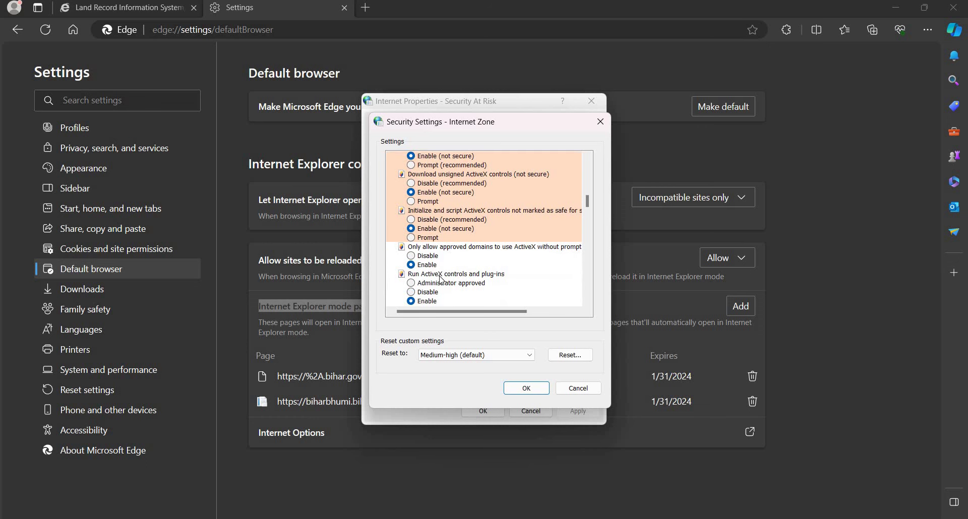
scroll(441, 279, down, 6)
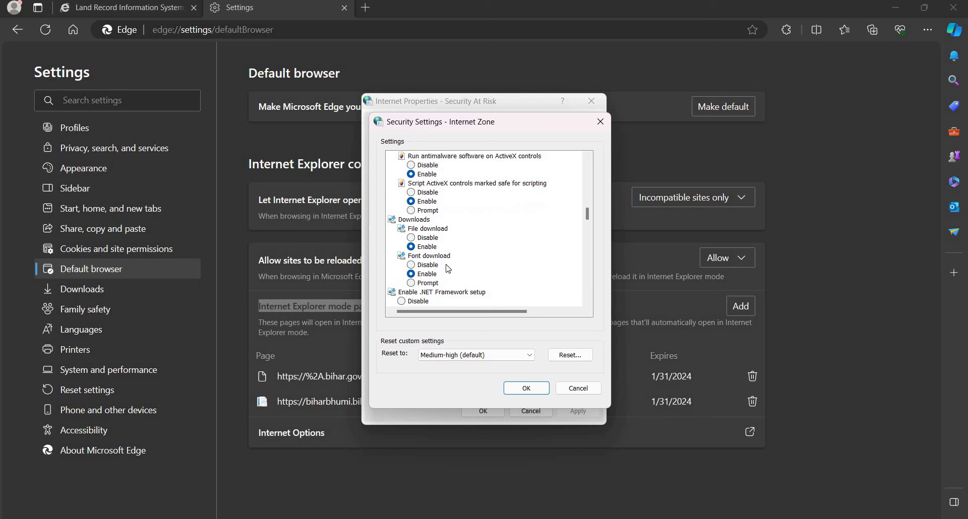
scroll(449, 269, down, 5)
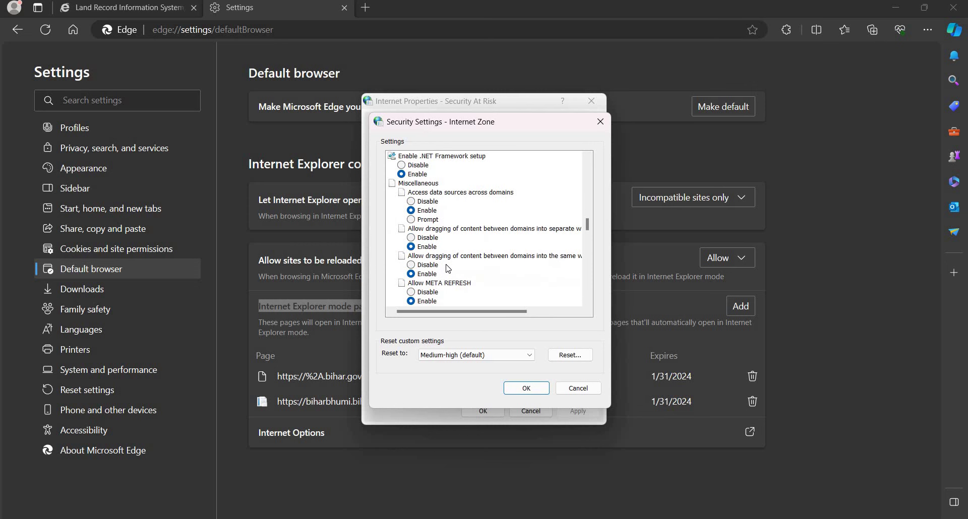
click(528, 355)
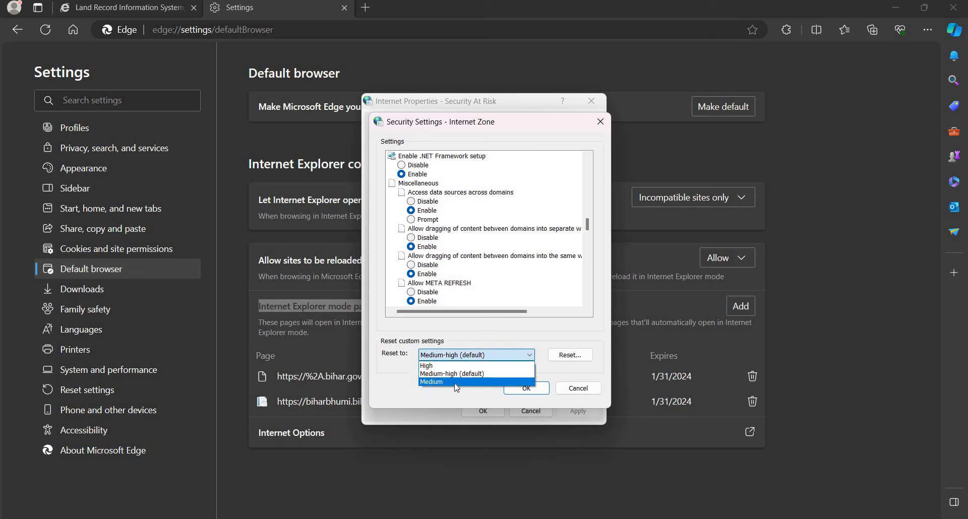
click(526, 391)
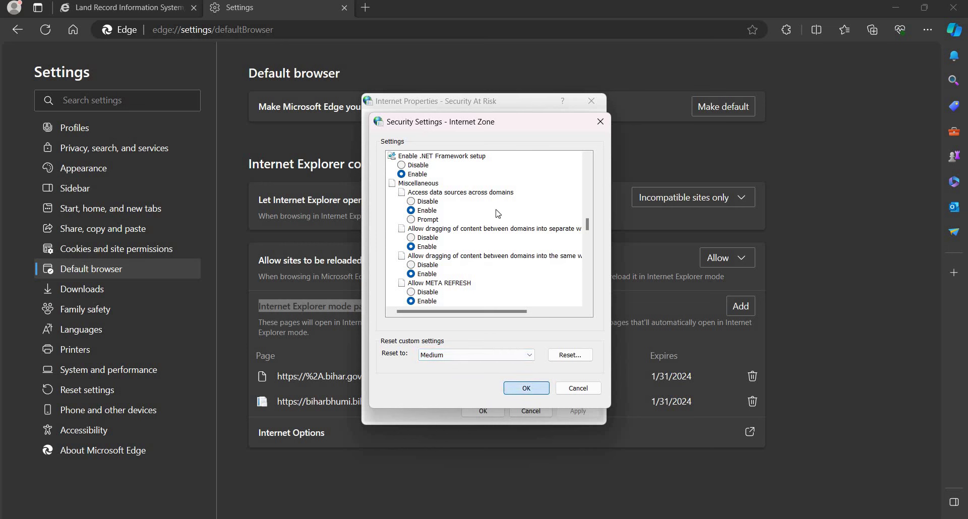
click(526, 389)
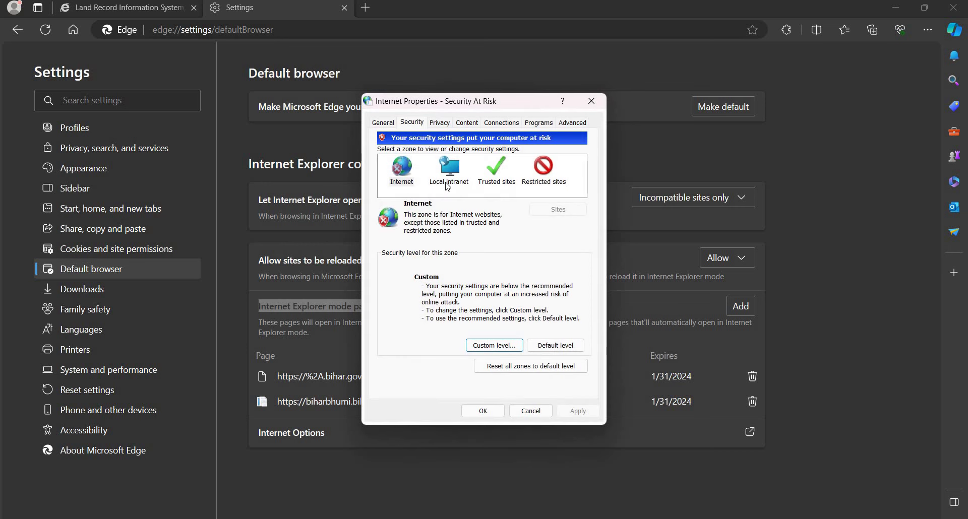
Step: Review the Local intranet zone's custom settings, choose Medium as the reset level, accept the change and return to the Online Mutation page
click(494, 346)
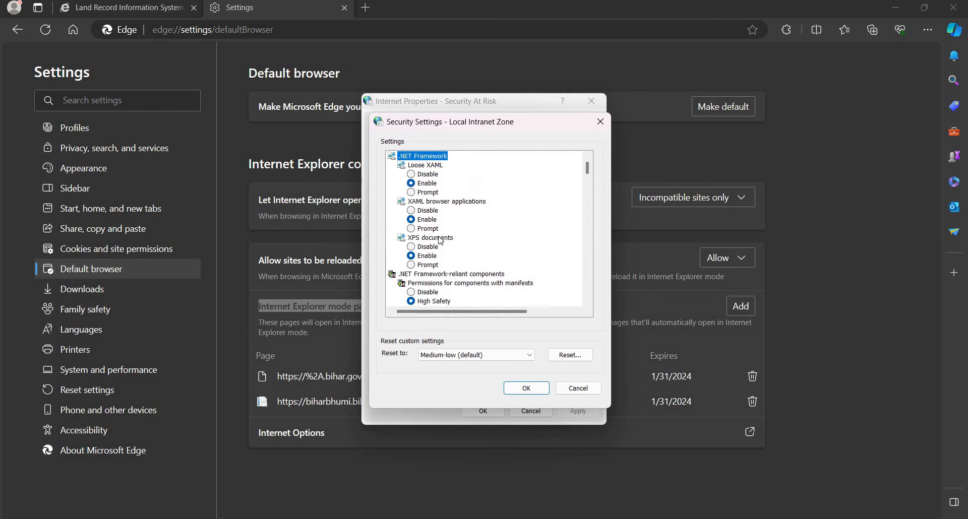
scroll(440, 240, down, 20)
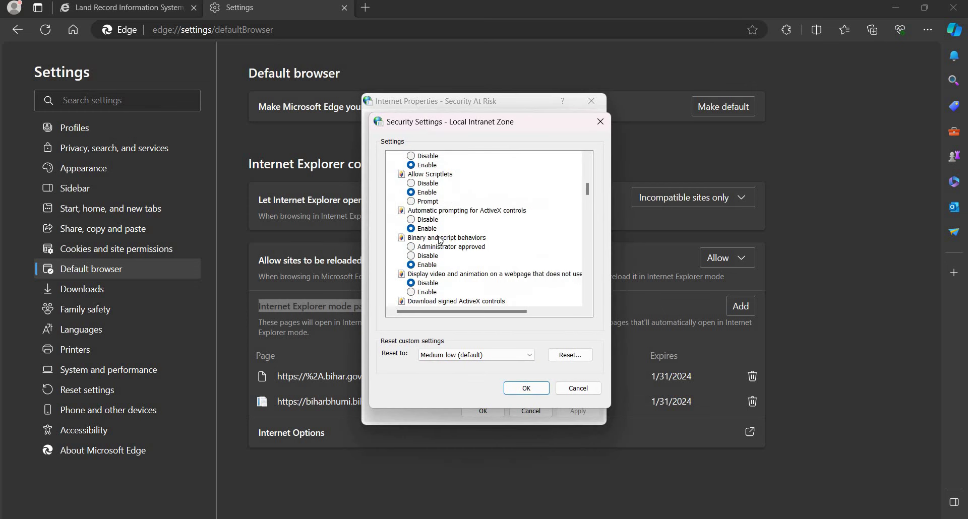
scroll(492, 273, down, 4)
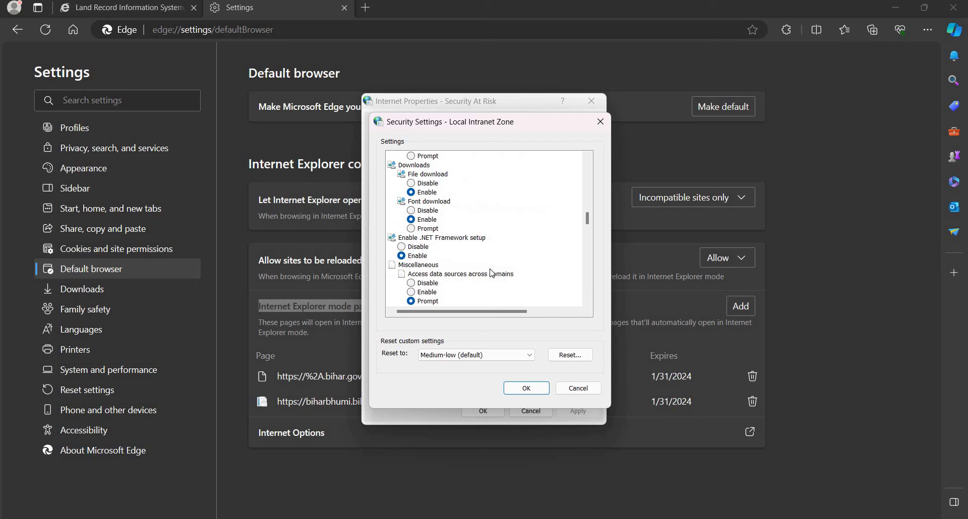
scroll(493, 273, down, 4)
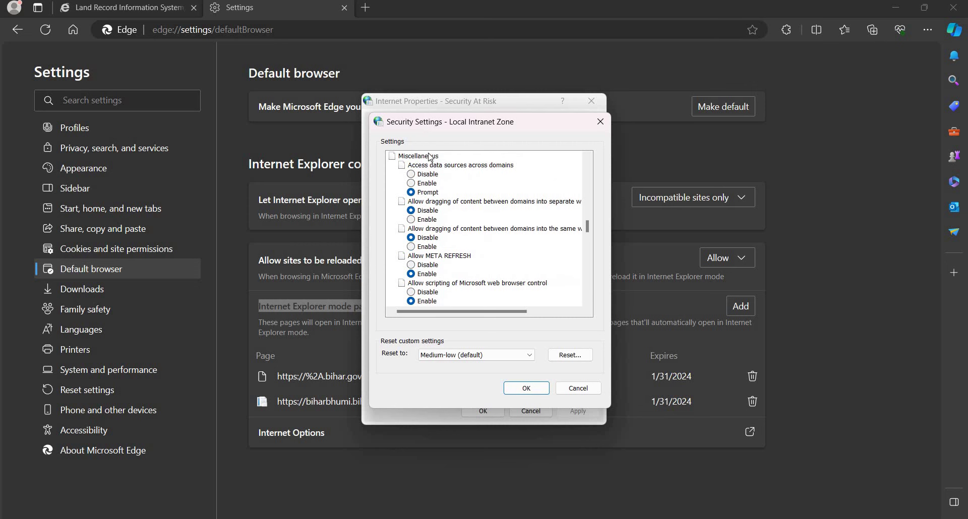
key(space)
scroll(431, 219, up, 3)
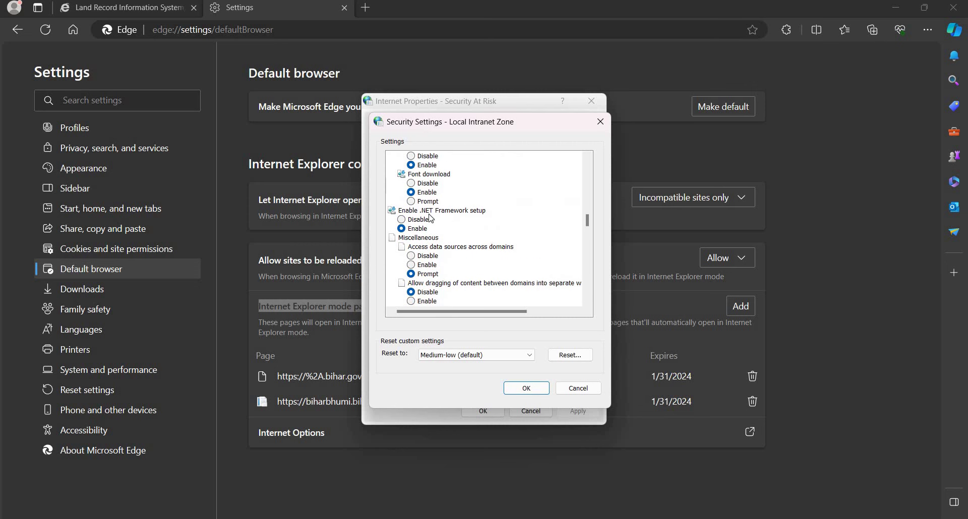
scroll(538, 397, up, 4)
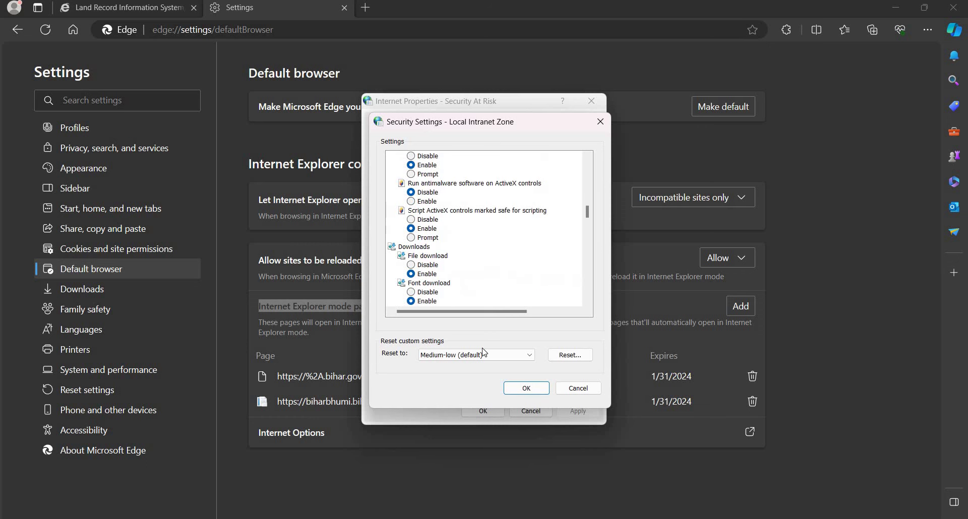
click(489, 355)
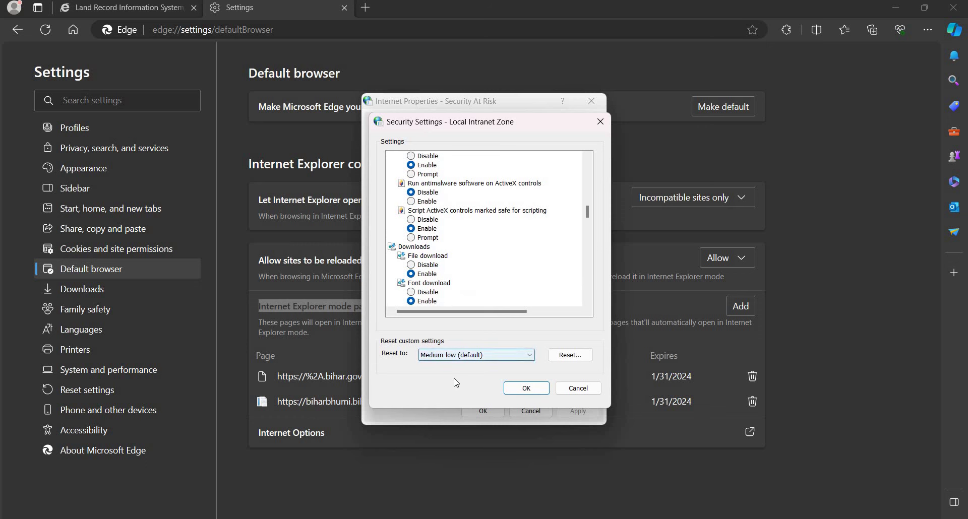
key(Return)
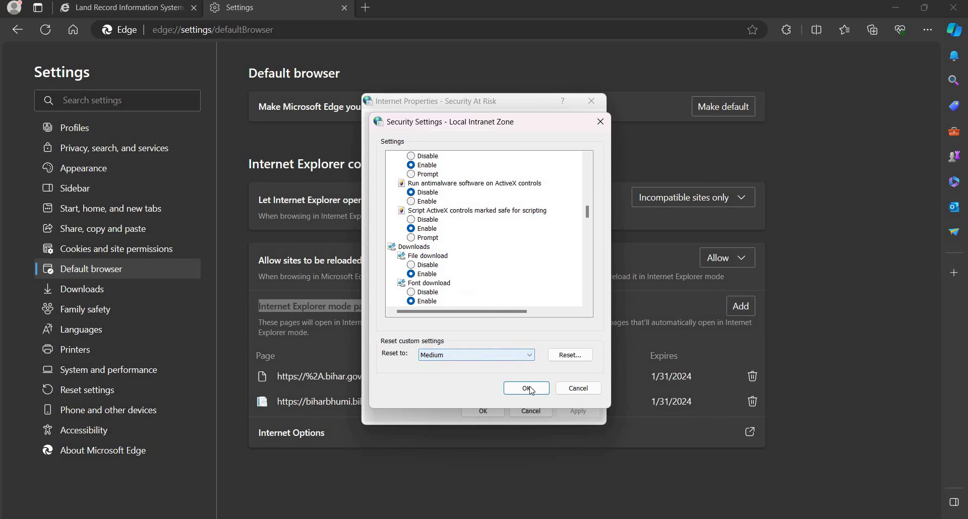
click(527, 388)
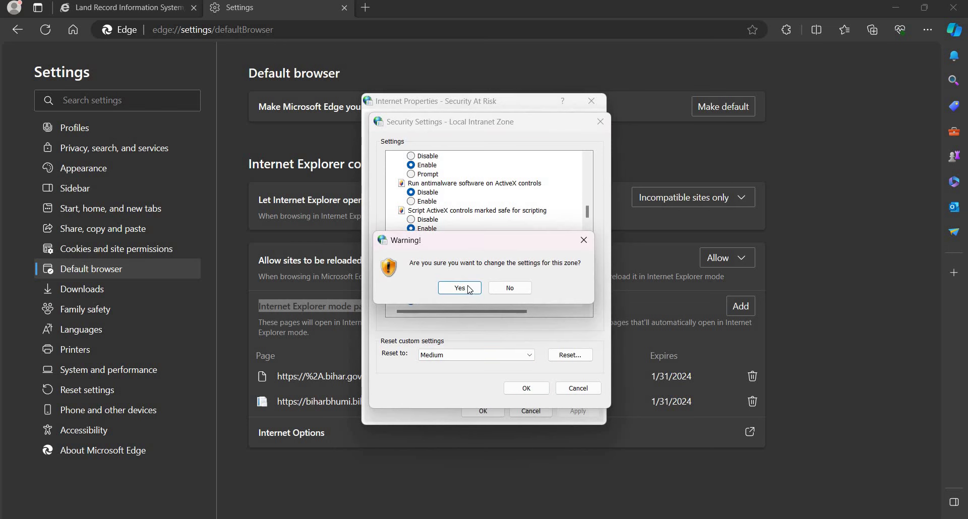
click(460, 288)
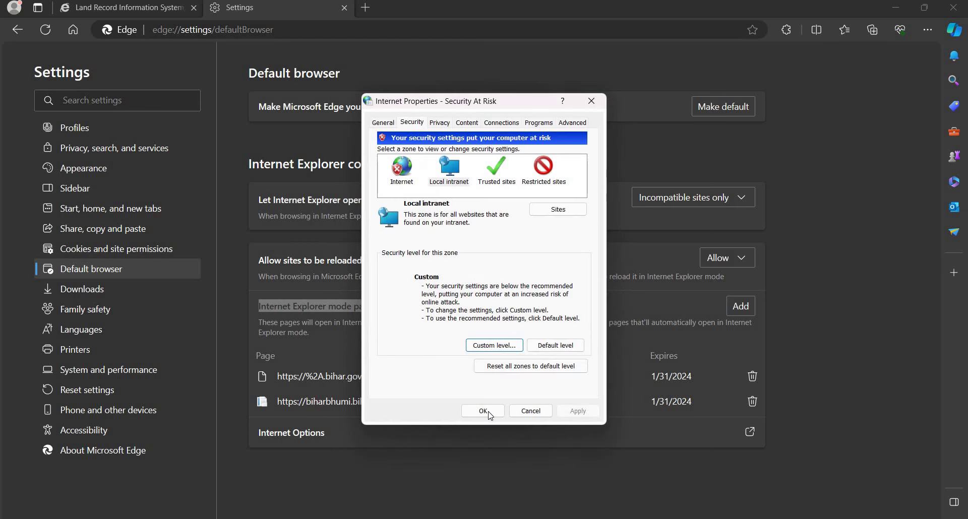
click(487, 413)
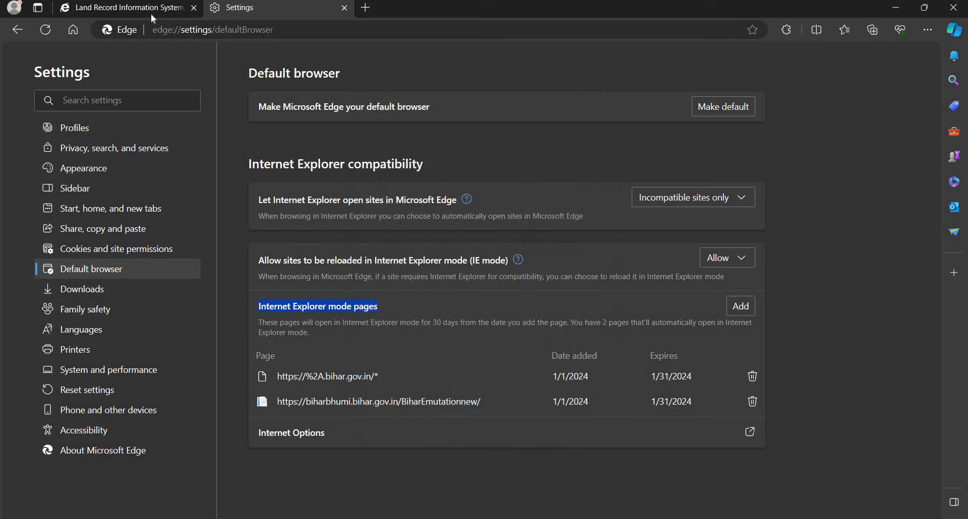
click(129, 8)
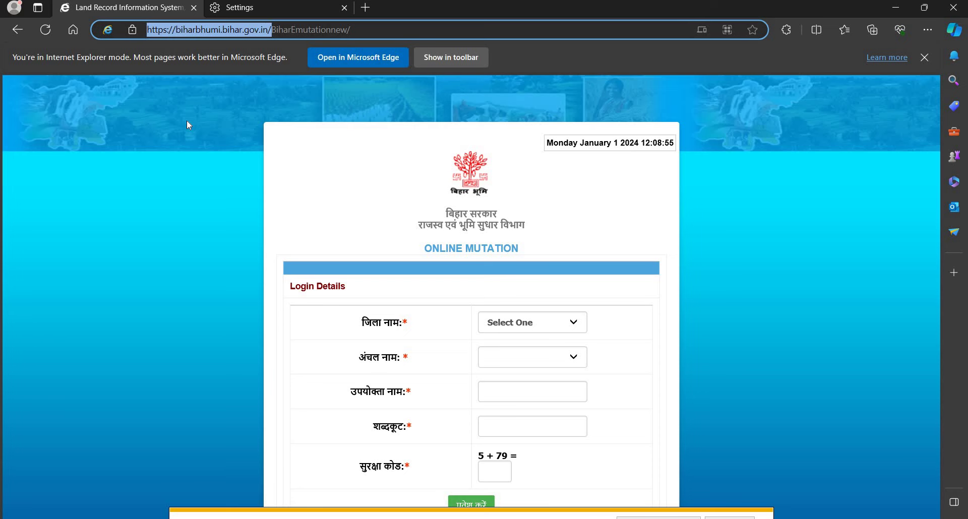
Step: Reload the Online Mutation page and allow its ActiveX control to interact with the rest of the page
right_click(188, 125)
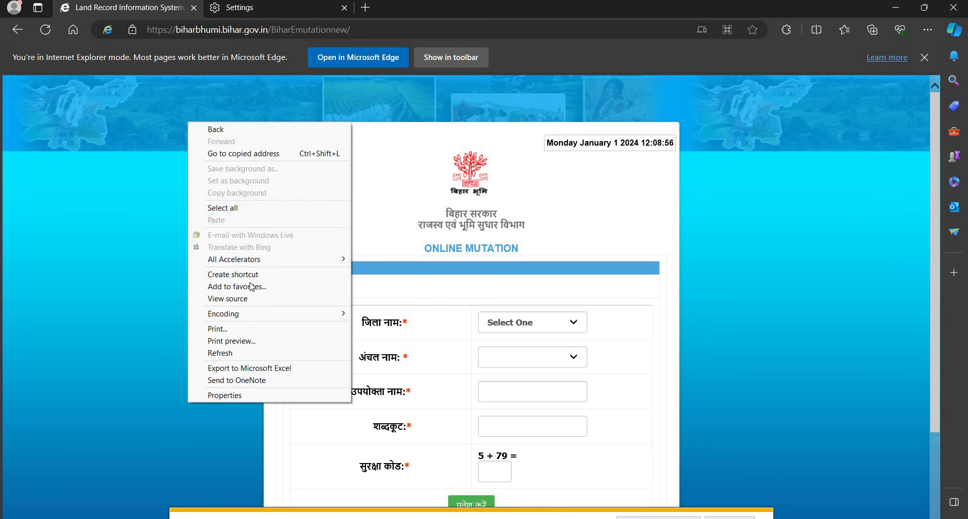
key(Down)
key(Down)
key(Down)
key(Down)
key(Down)
key(Down)
key(Down)
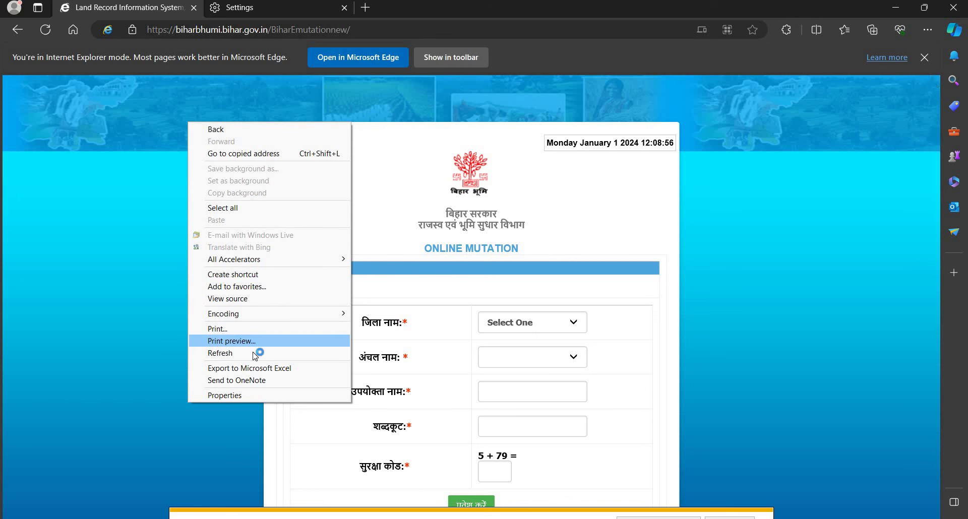
key(Return)
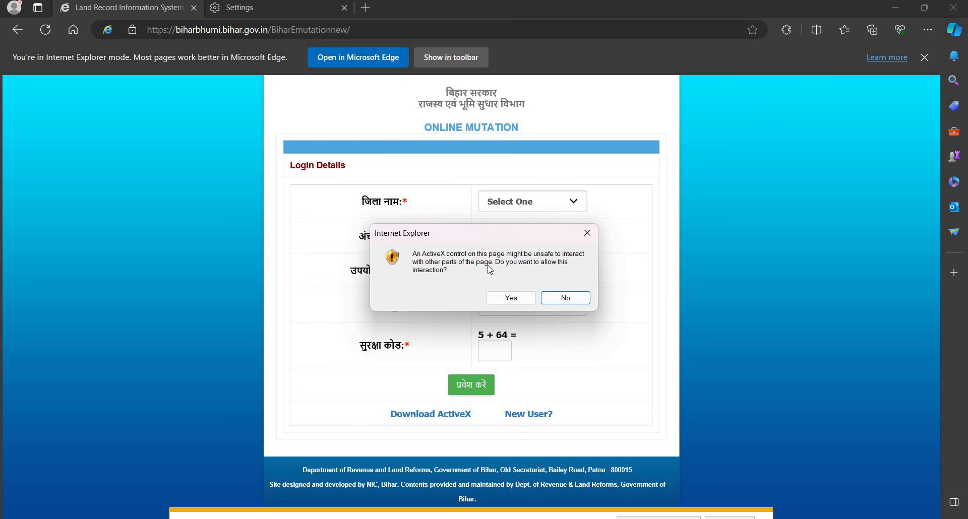
click(512, 298)
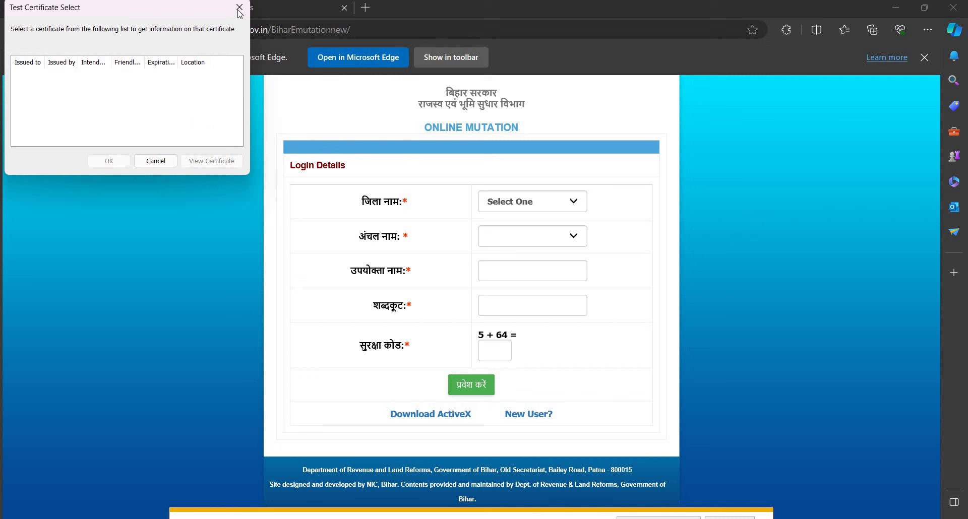
Step: Dismiss the test certificate selection and the digital signature message, and close the Online Mutation browser and XADES archive windows
key(Escape)
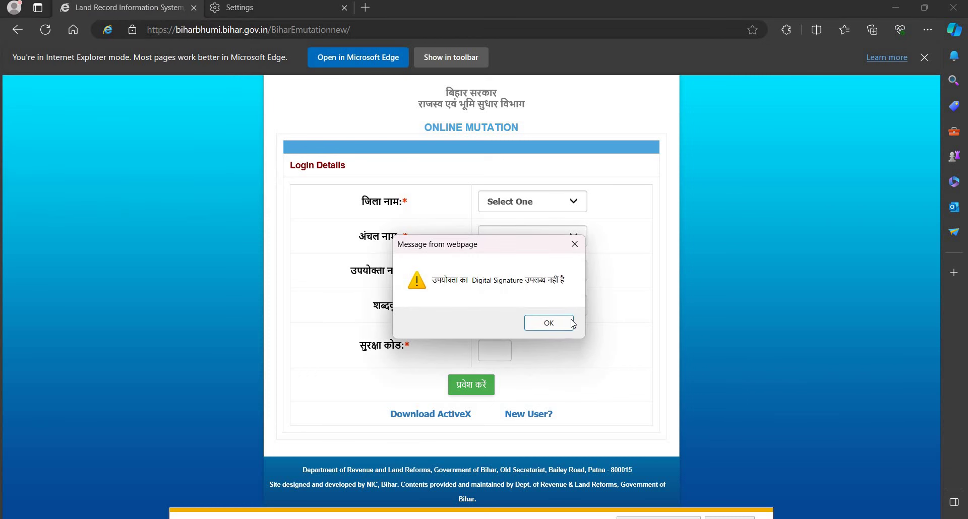
key(Return)
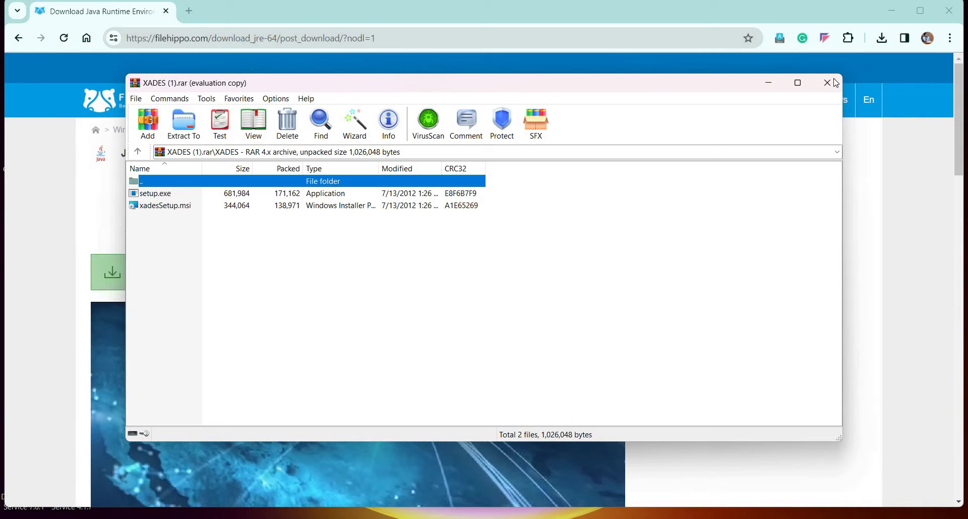
click(834, 80)
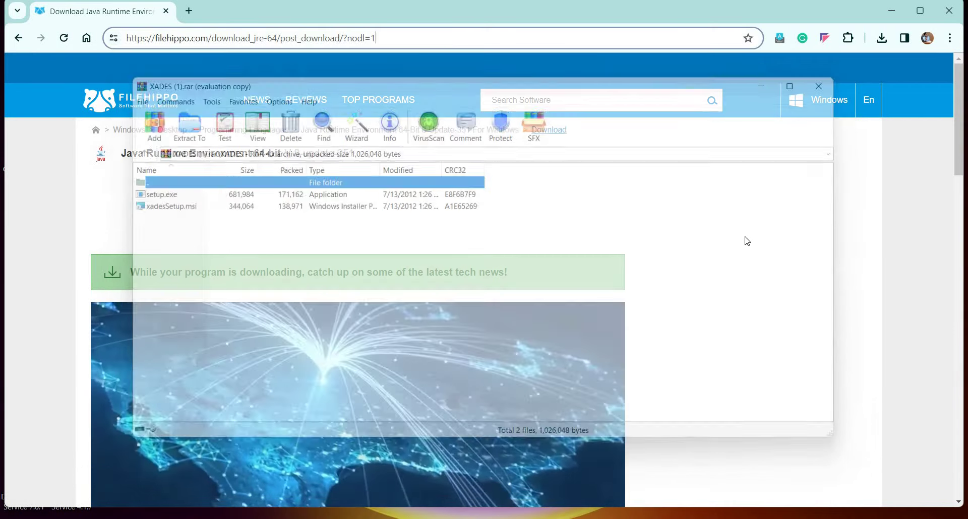